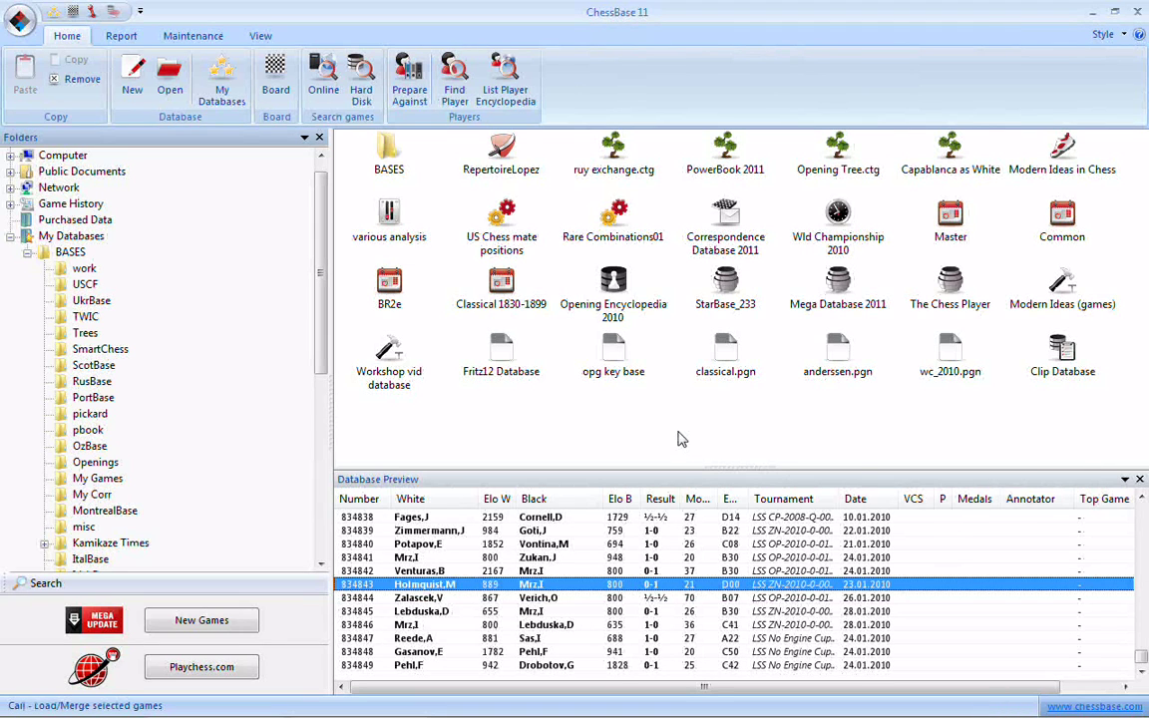
Step: Copy the selected game 834843 from Correspondence Database 2011 into the various analysis database and confirm the copy
right_click(539, 588)
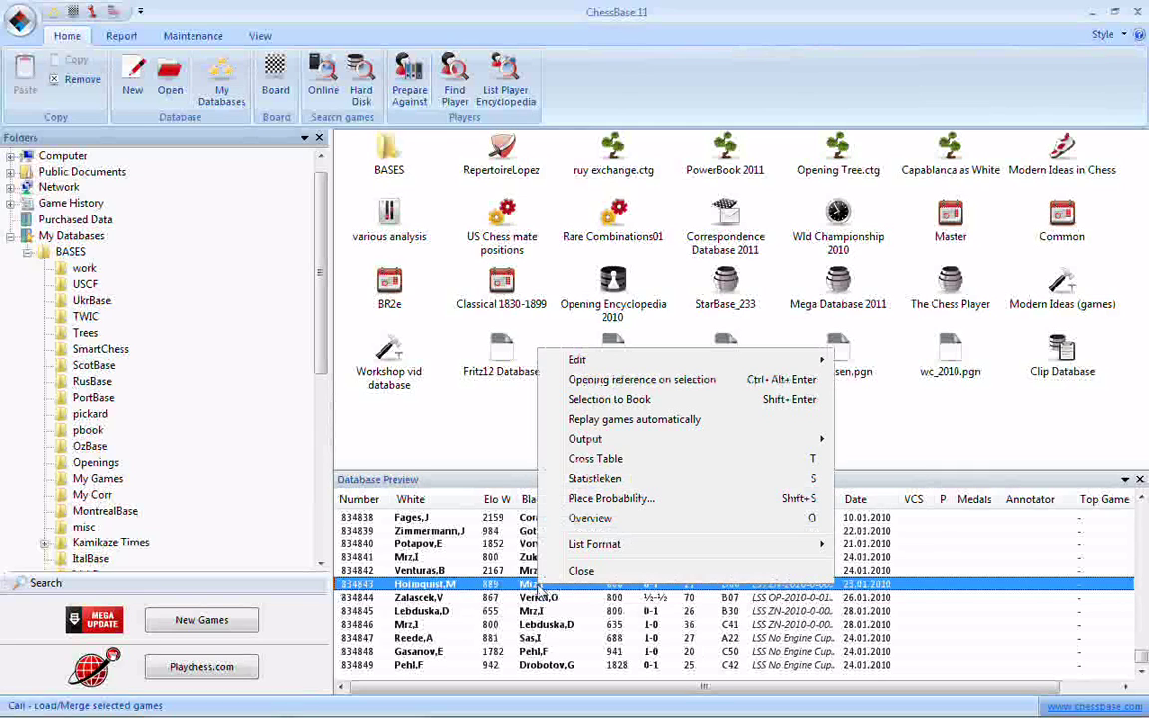
mouse_move(609, 367)
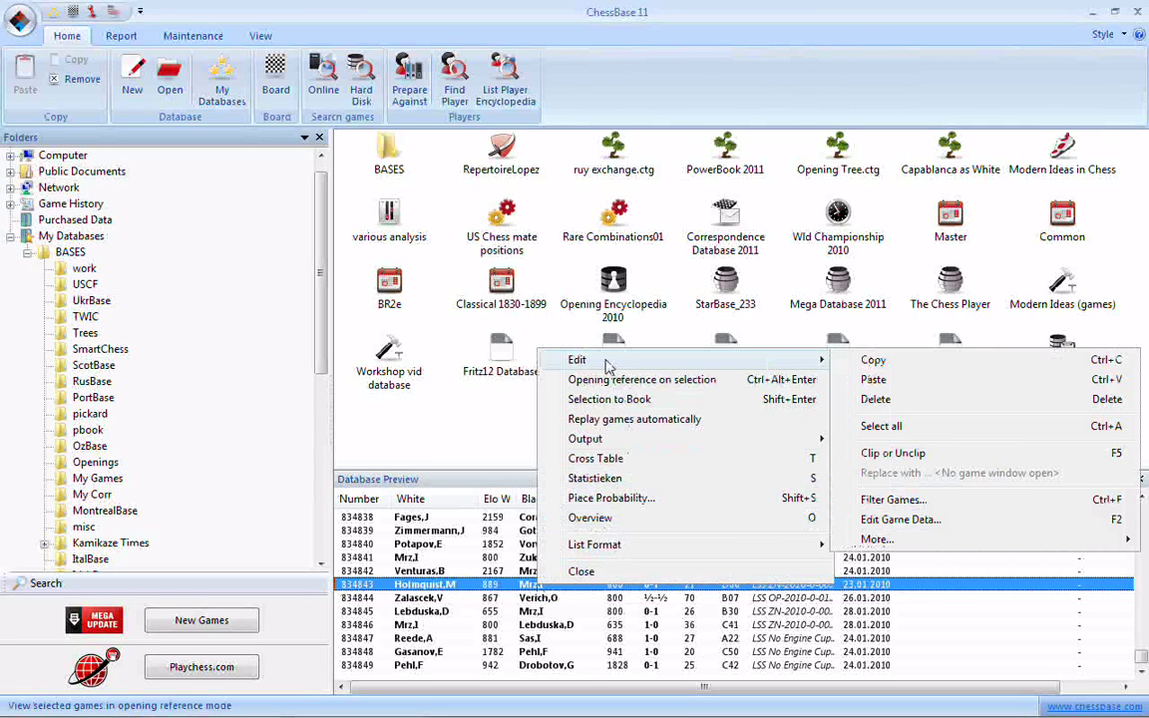
click(871, 361)
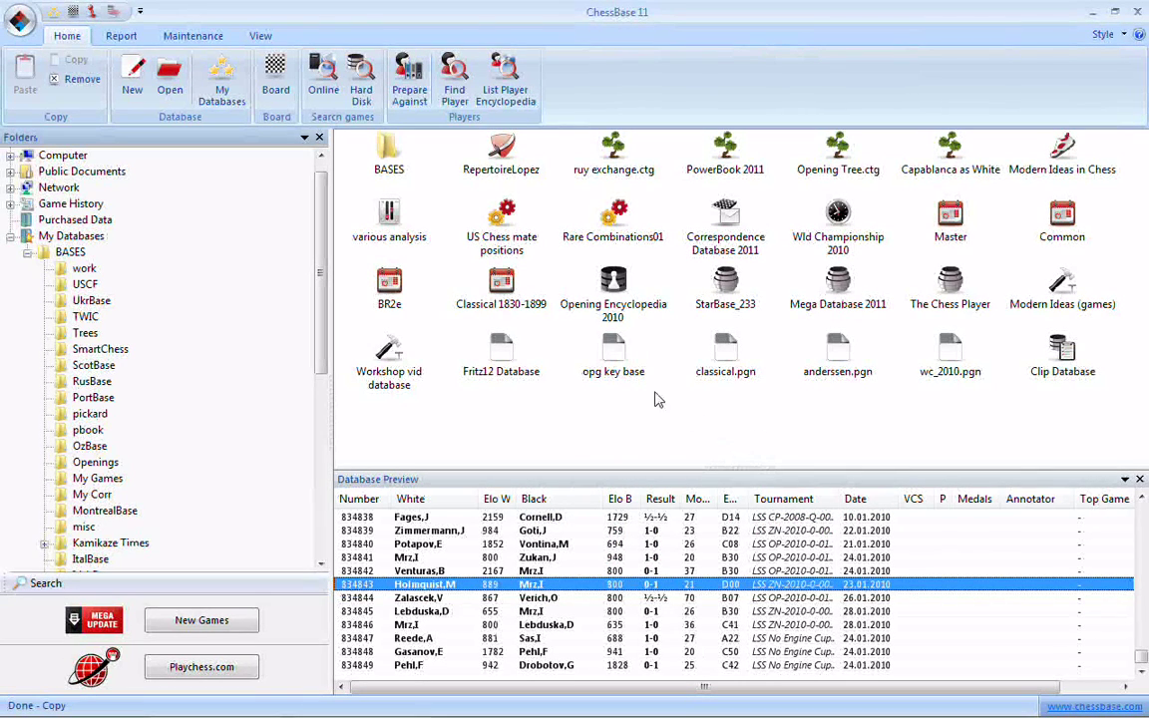
click(391, 222)
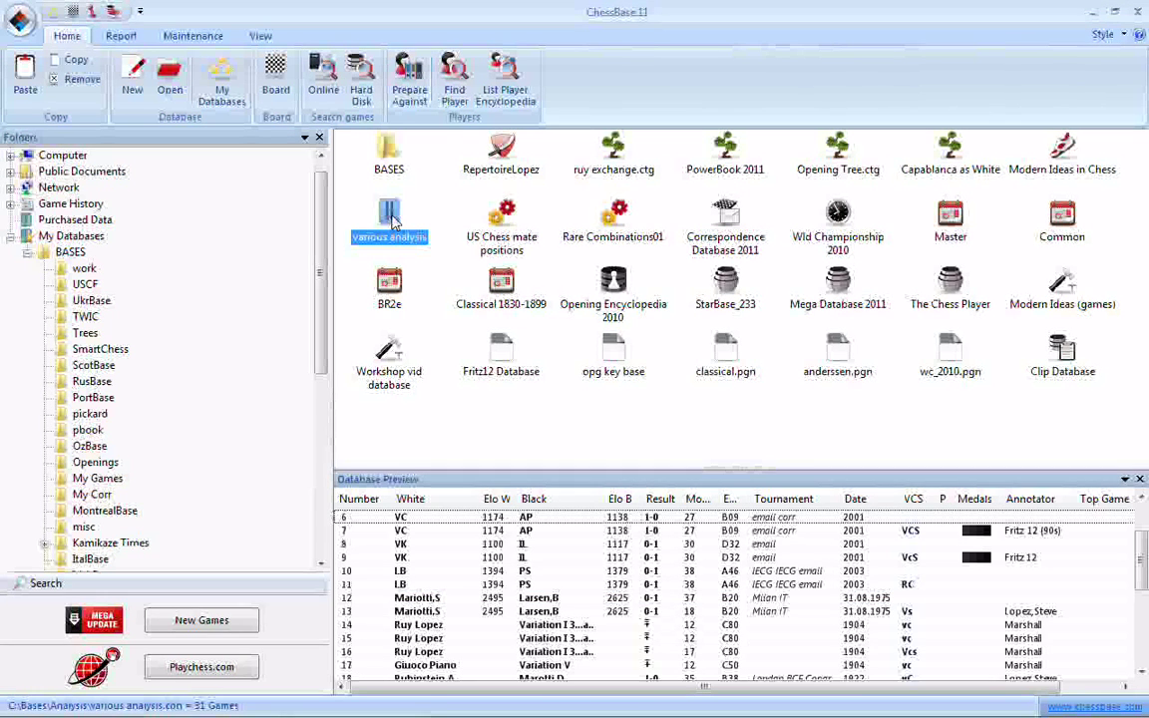
right_click(392, 221)
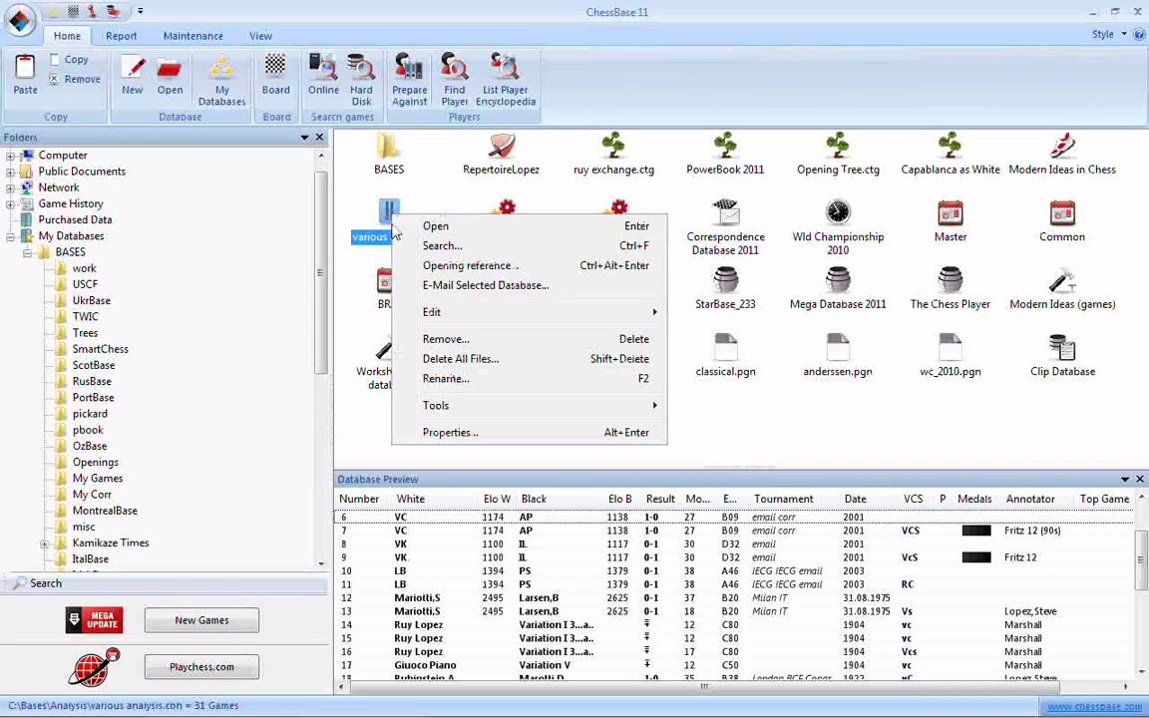
mouse_move(431, 312)
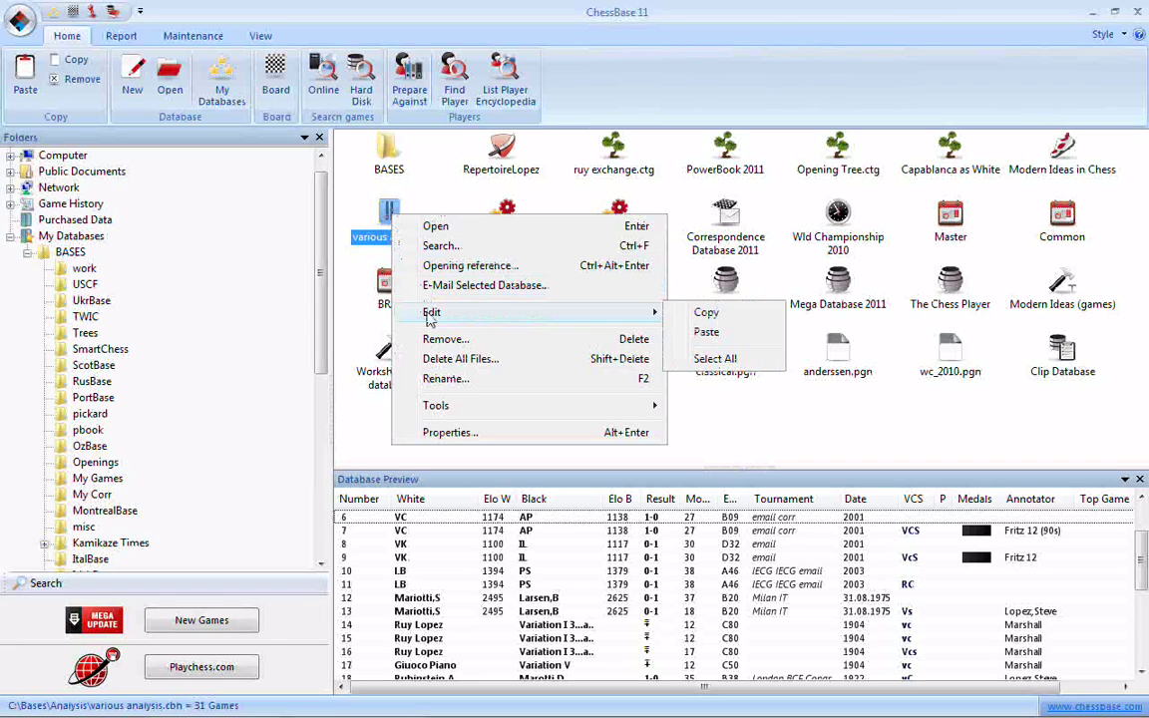
click(688, 332)
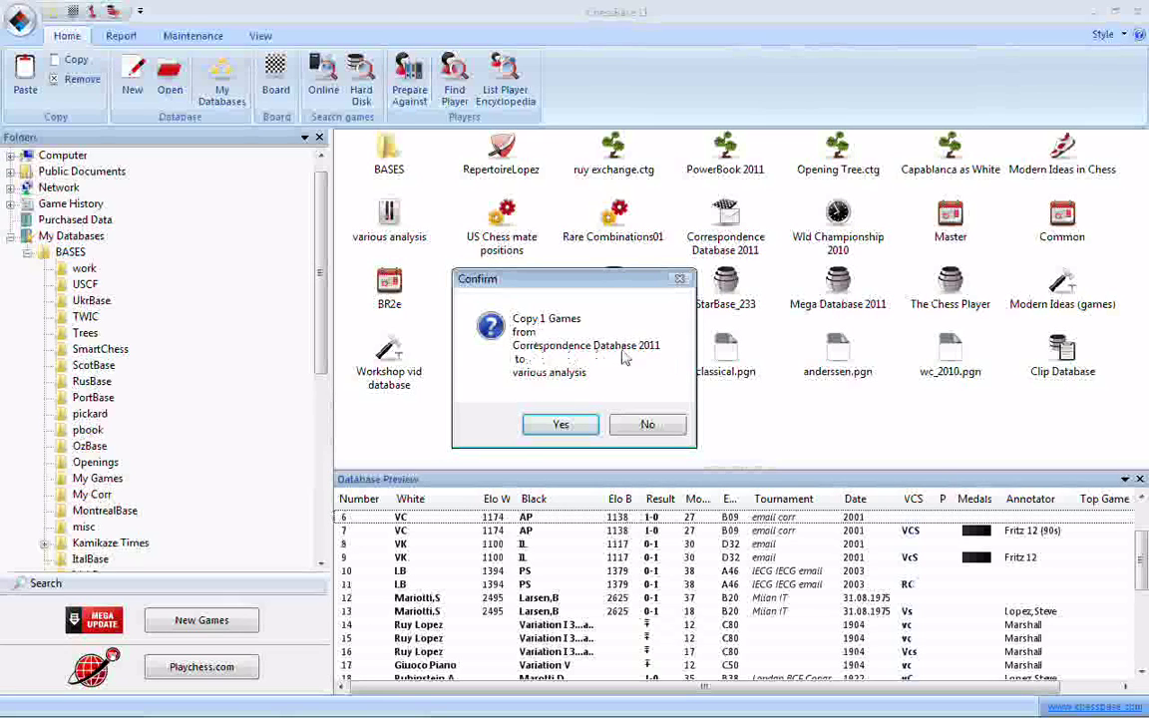
click(559, 427)
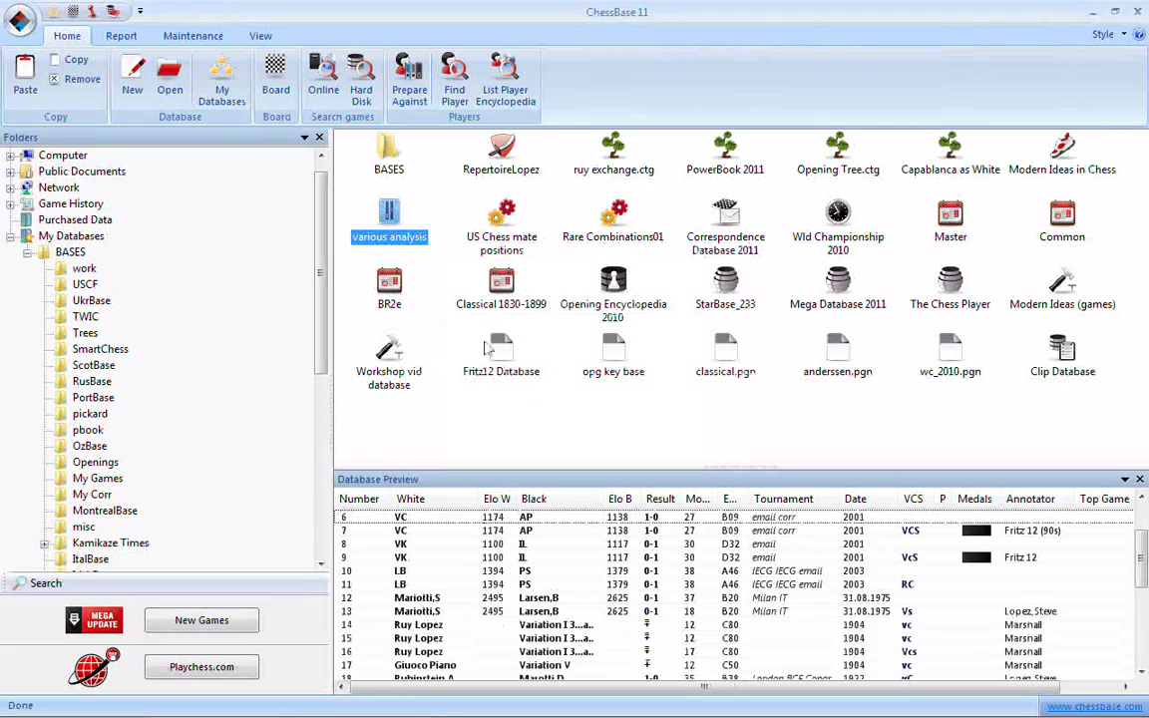
Step: Open the newly copied game from the end of the various analysis database and step through its moves to 2.e3
key(Return)
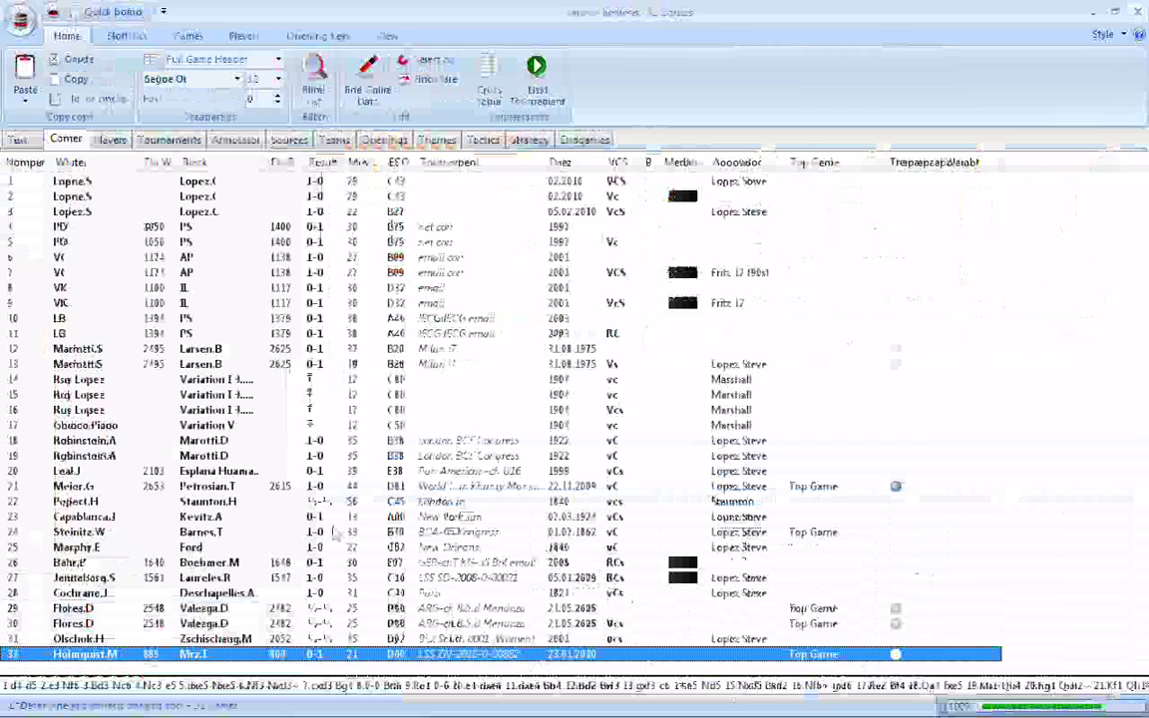
double_click(409, 655)
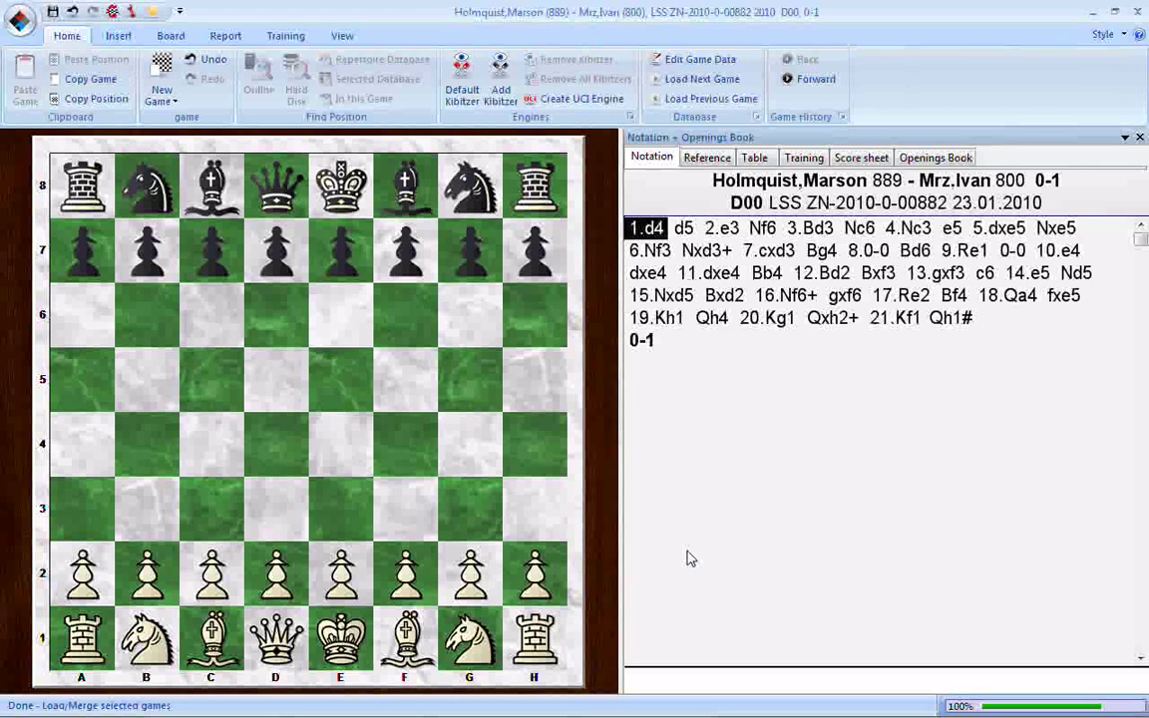
key(Right)
key(Right)
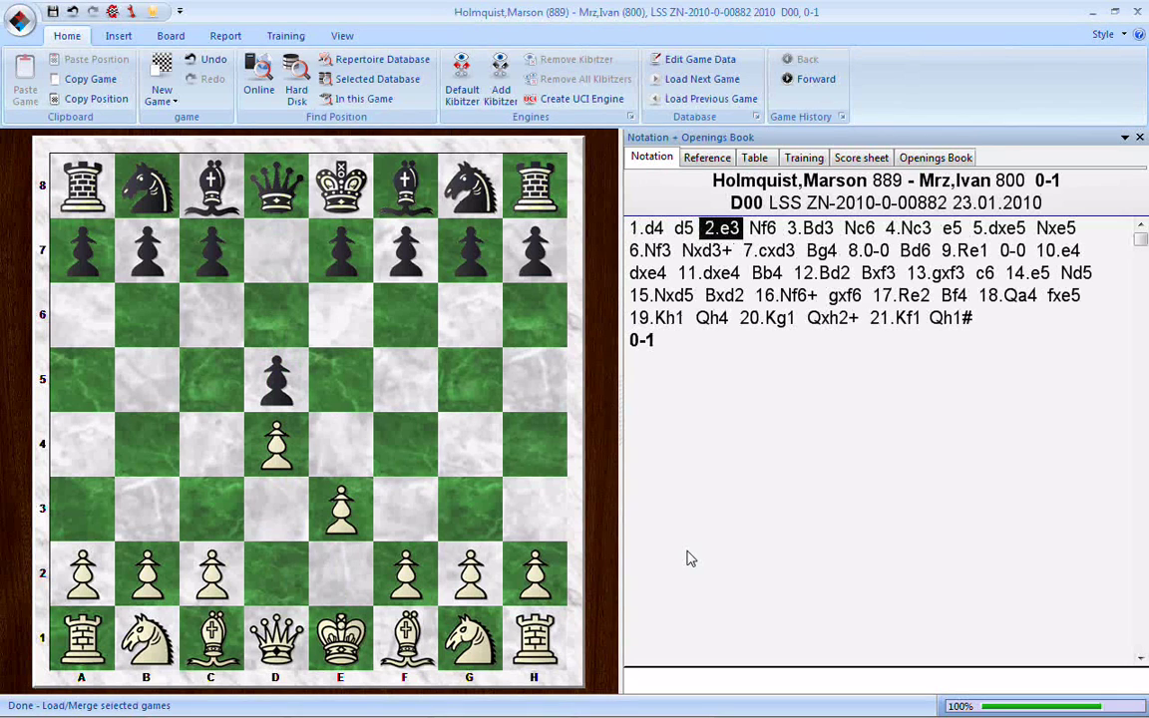
key(Left)
key(Left)
key(Right)
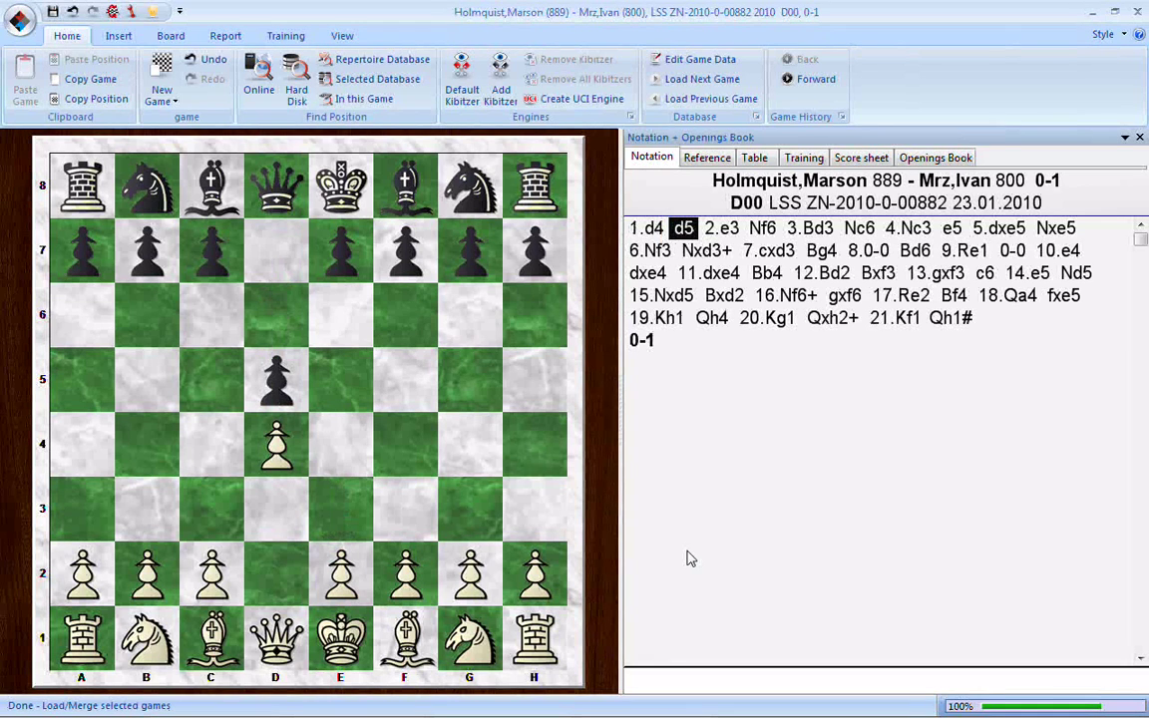
key(Right)
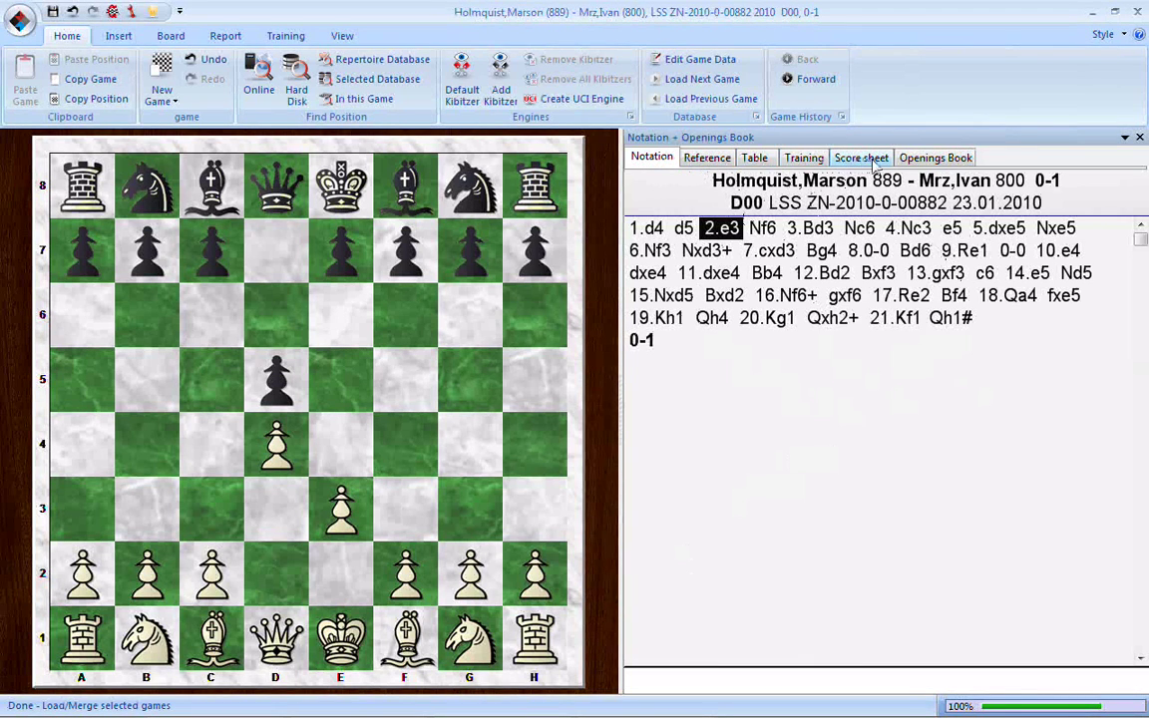
Step: Compare the game's notation with the openings book statistics at 2.e3, and go back to the position after 1...d5
click(928, 160)
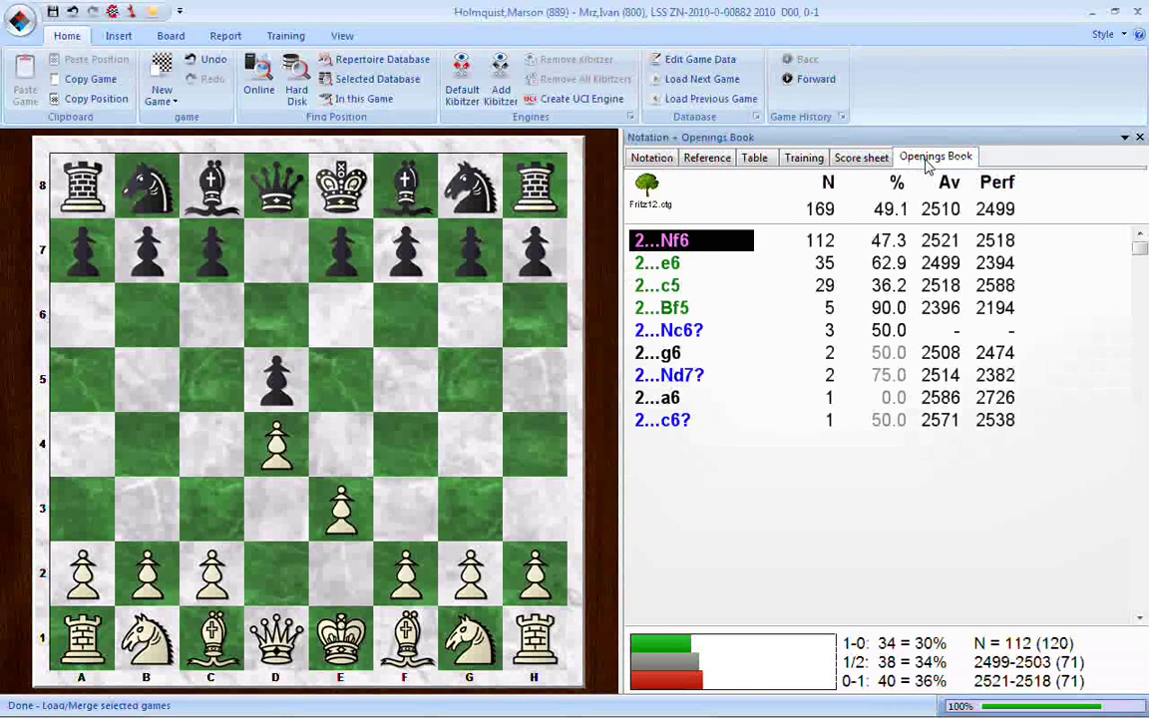
click(649, 156)
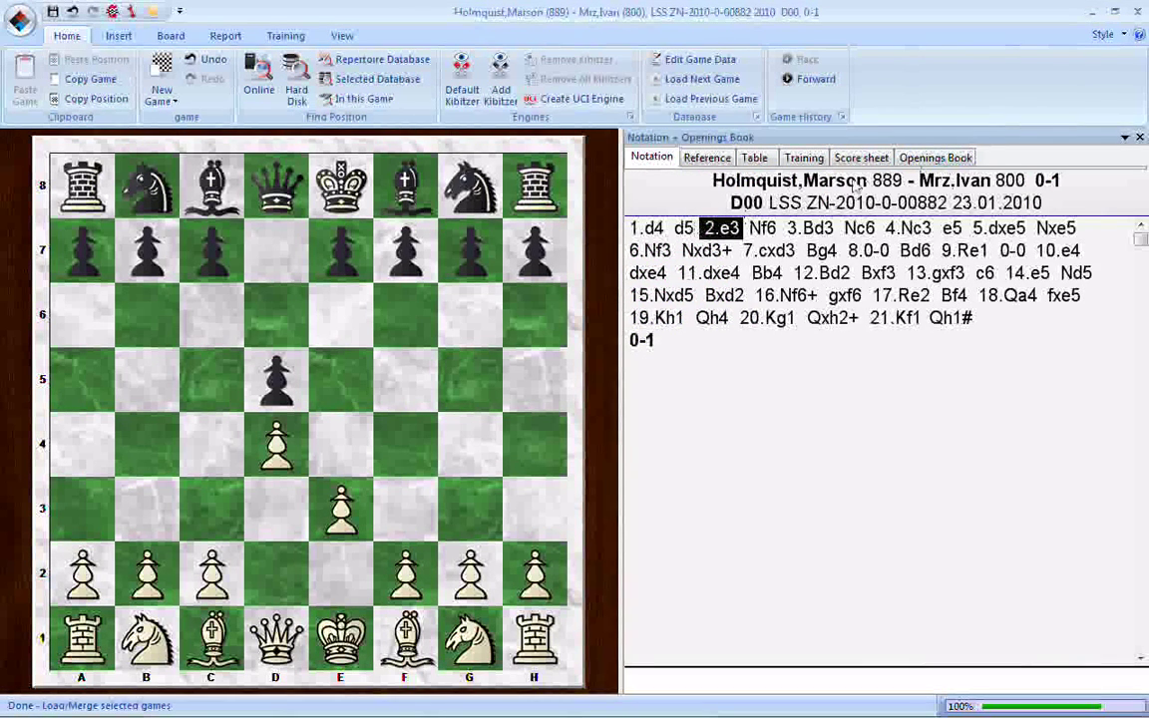
click(956, 159)
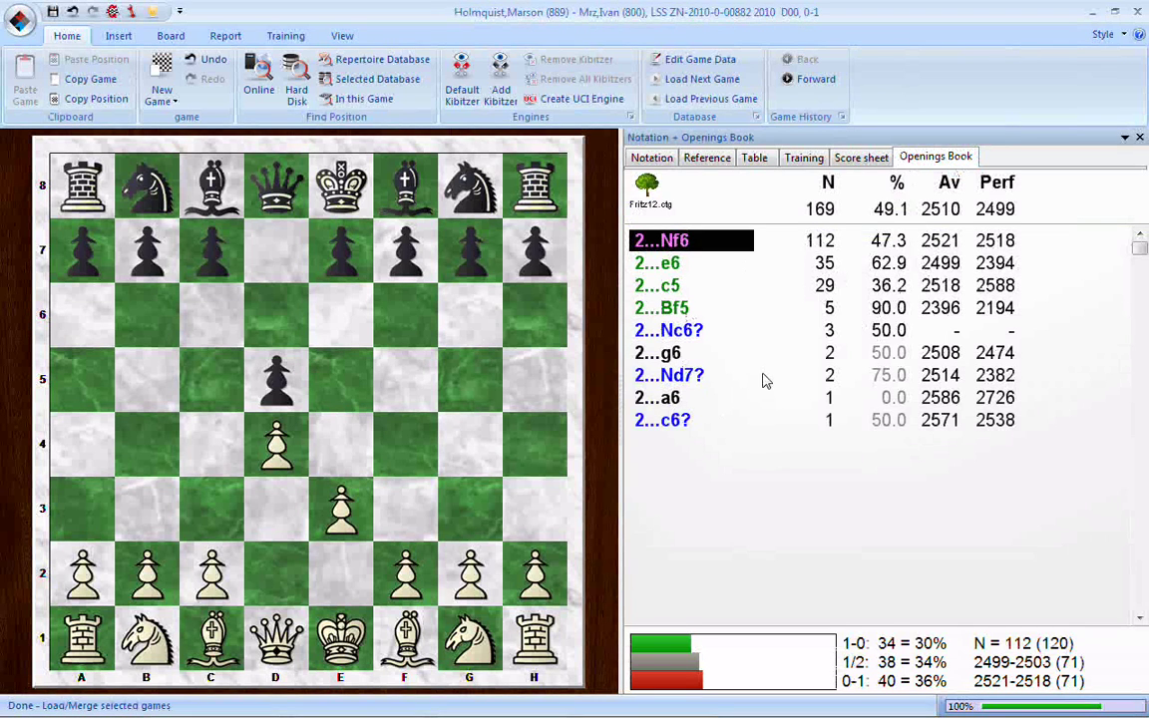
key(Left)
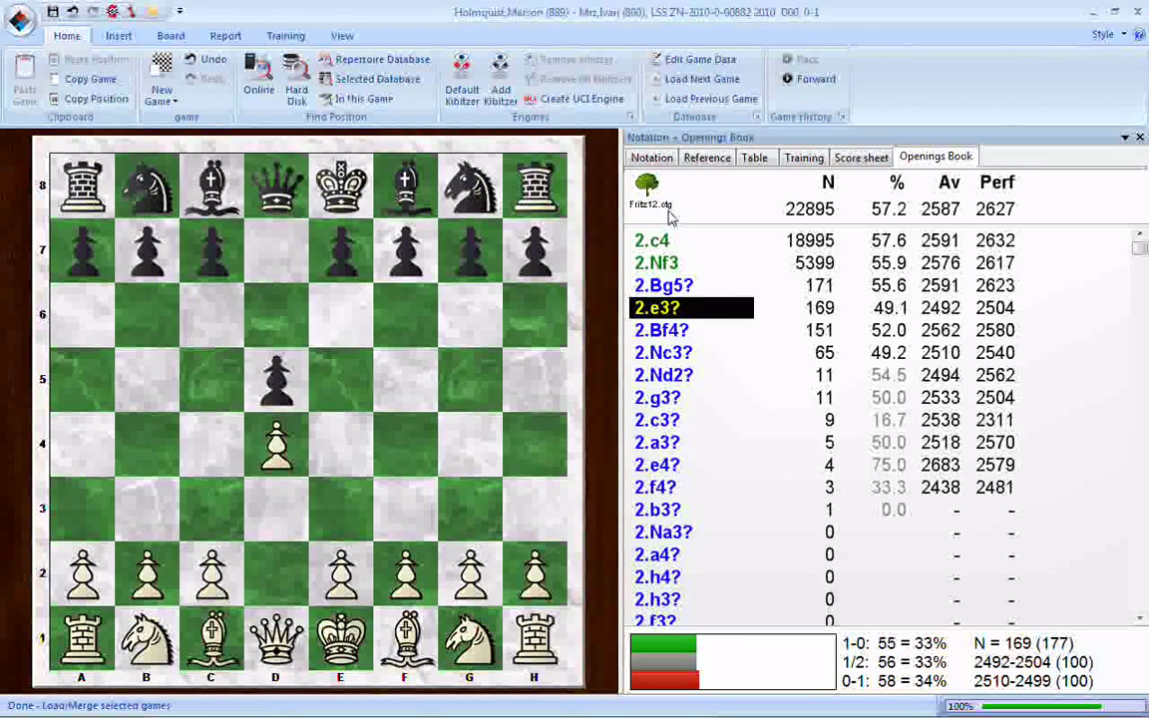
Step: Load PowerBook2011.ctg as the openings book
click(19, 20)
mouse_move(56, 102)
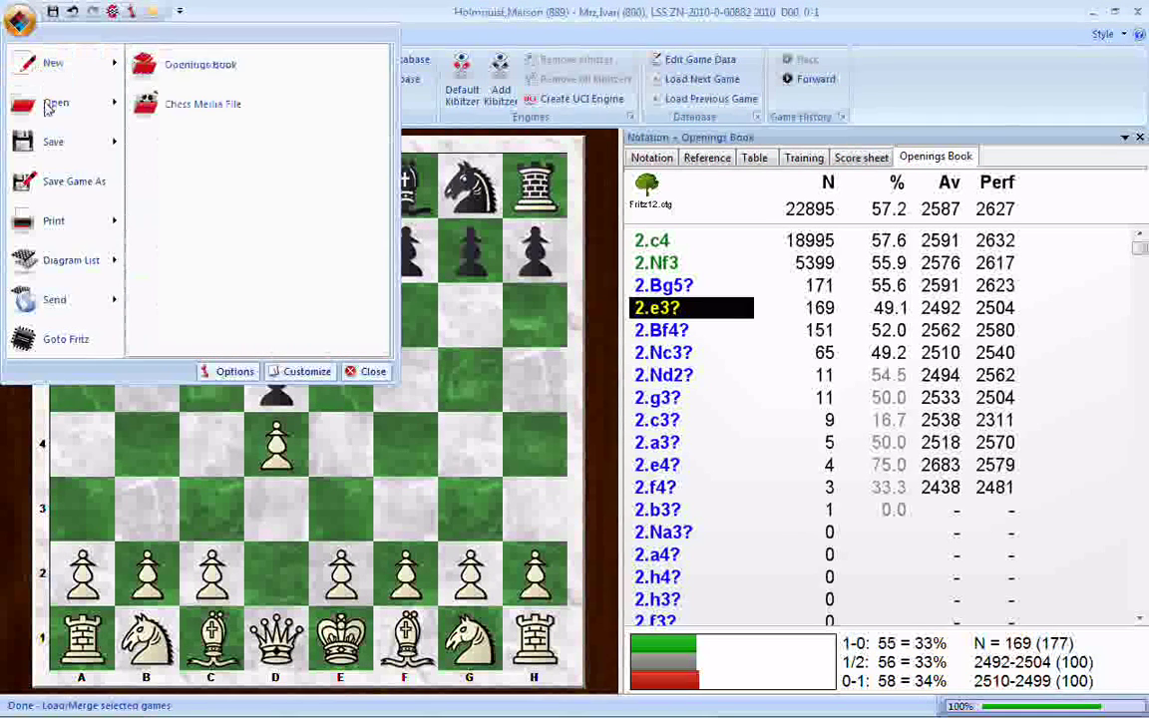
click(193, 67)
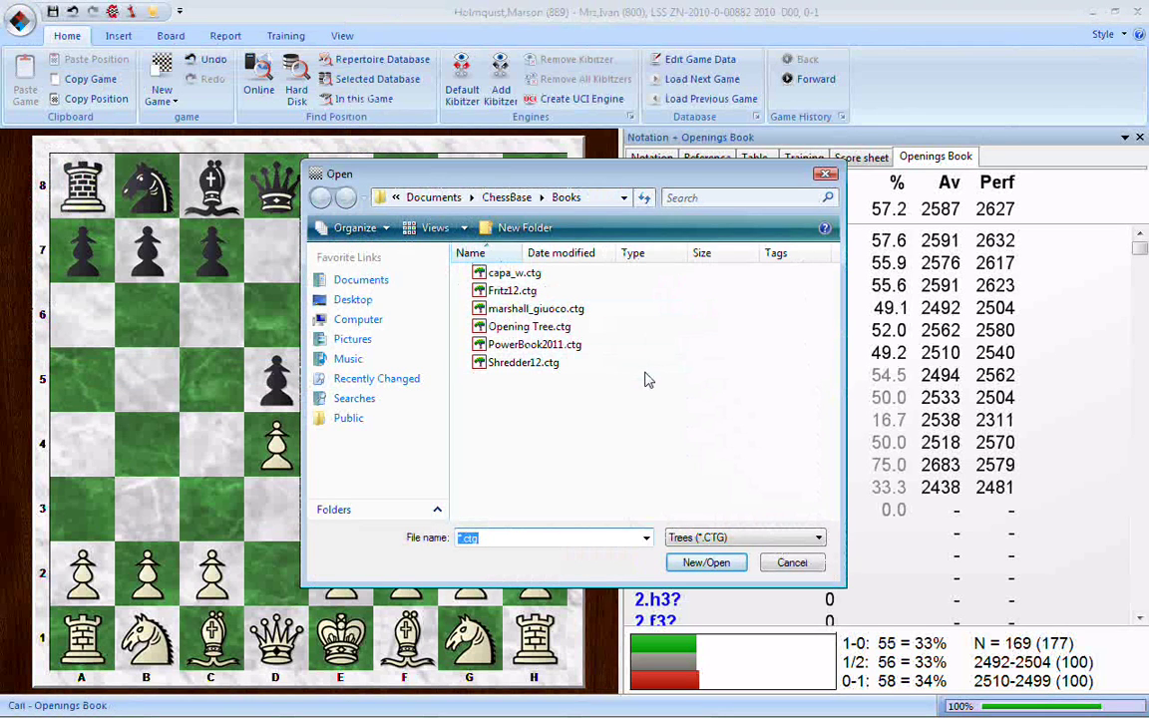
double_click(542, 348)
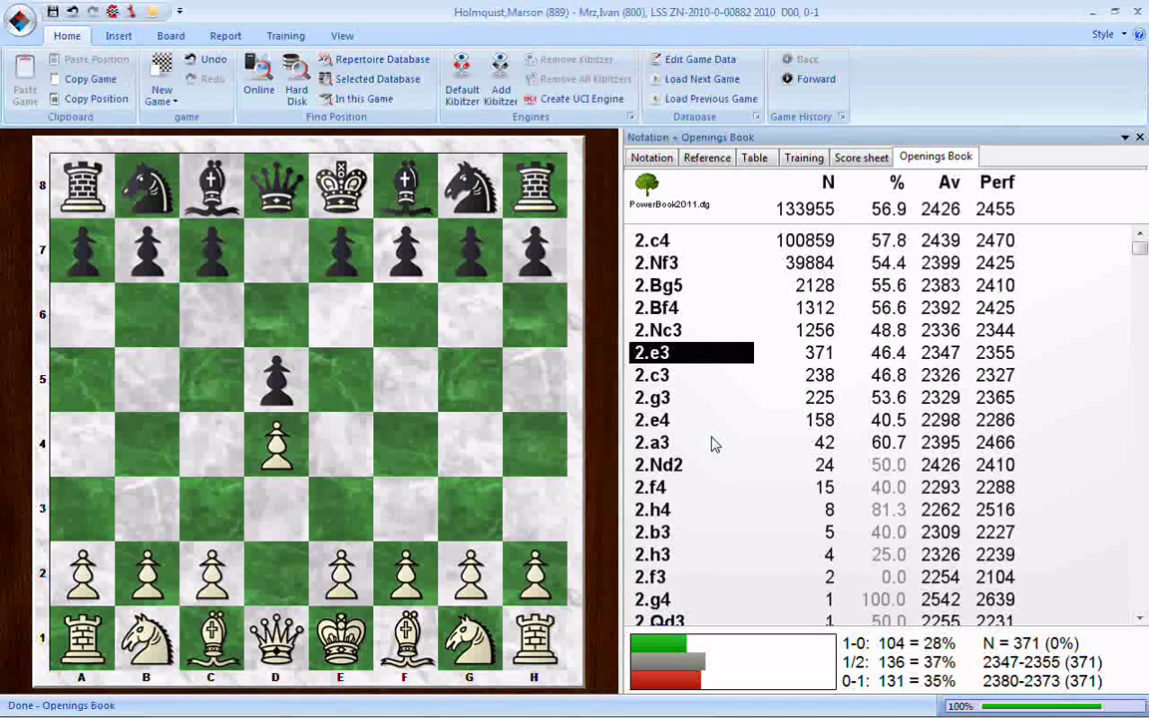
Step: Advance to 2.e3 from the openings book, check the game notation, and return to the book statistics
click(699, 345)
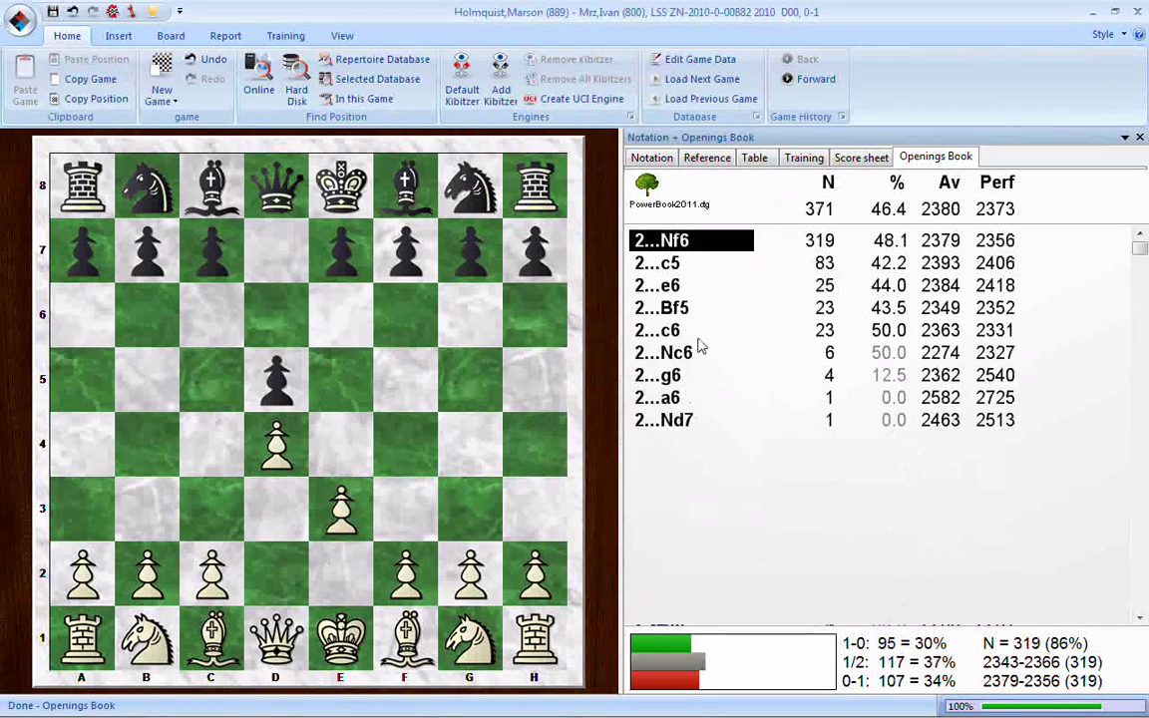
click(652, 159)
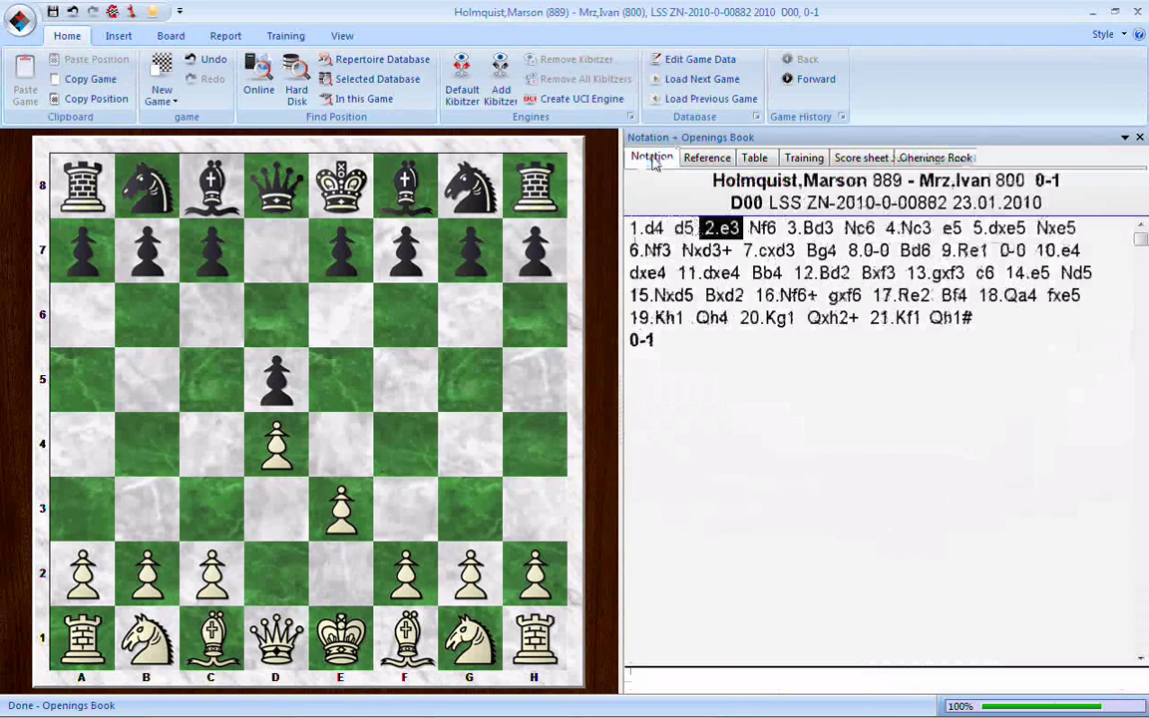
click(925, 160)
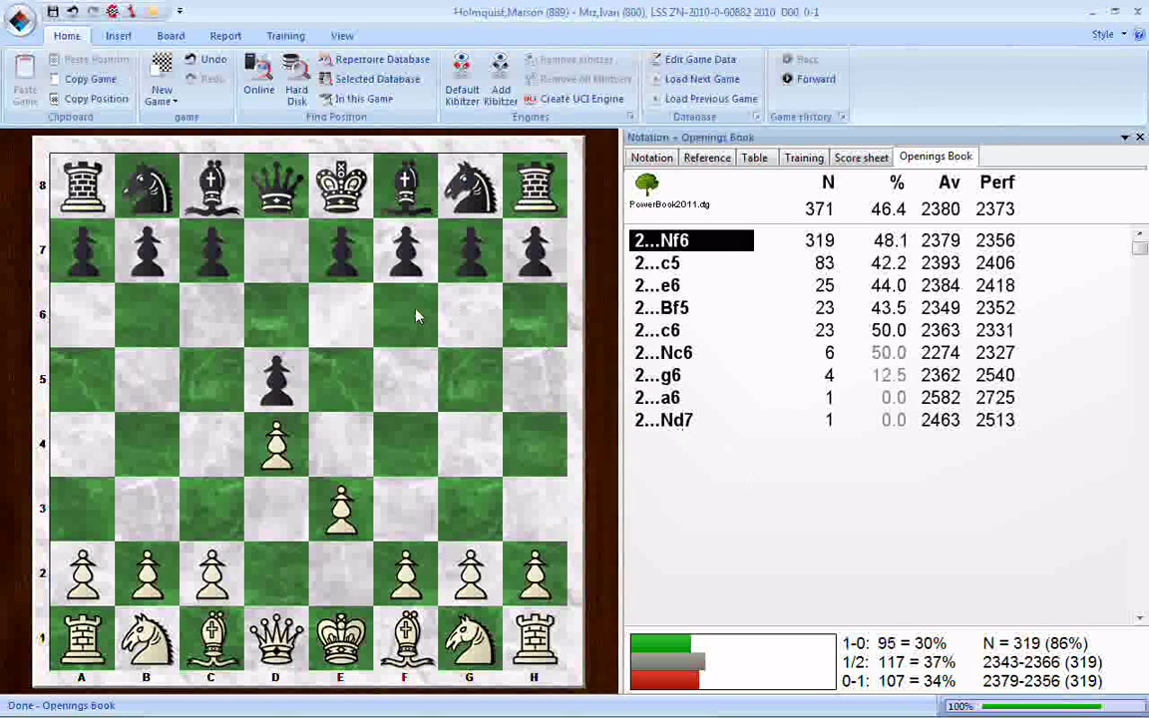
Step: Set the board design to show replay arrows as Buttons below the board
right_click(396, 336)
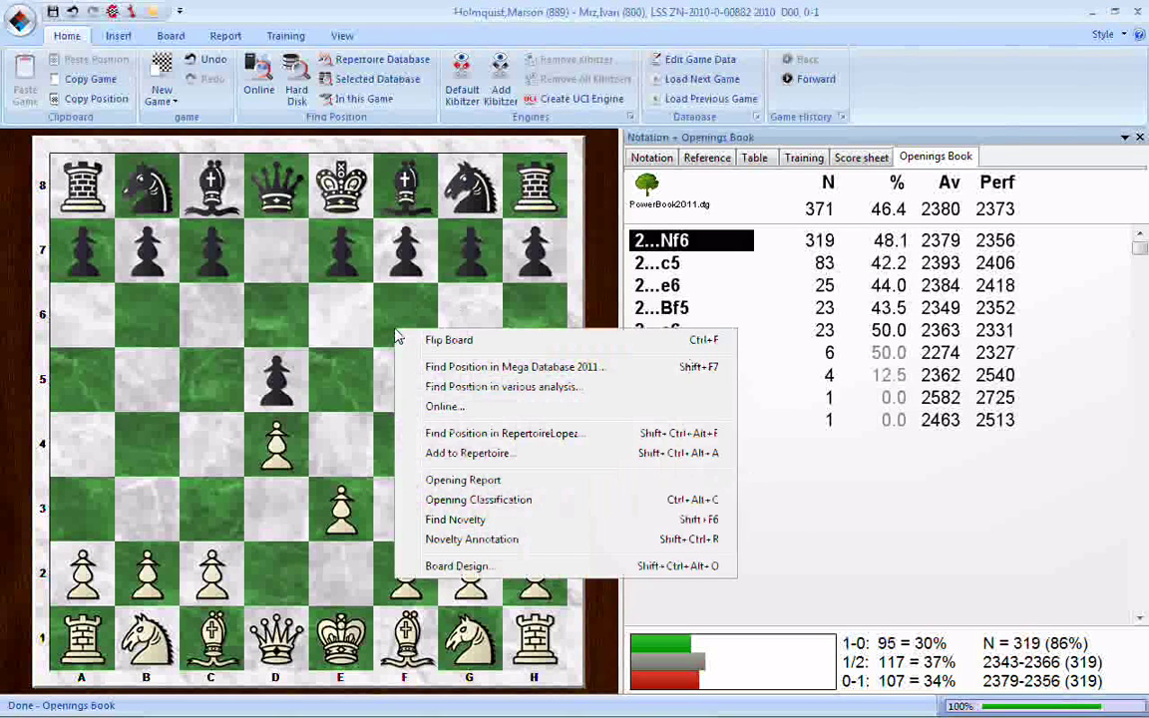
click(439, 565)
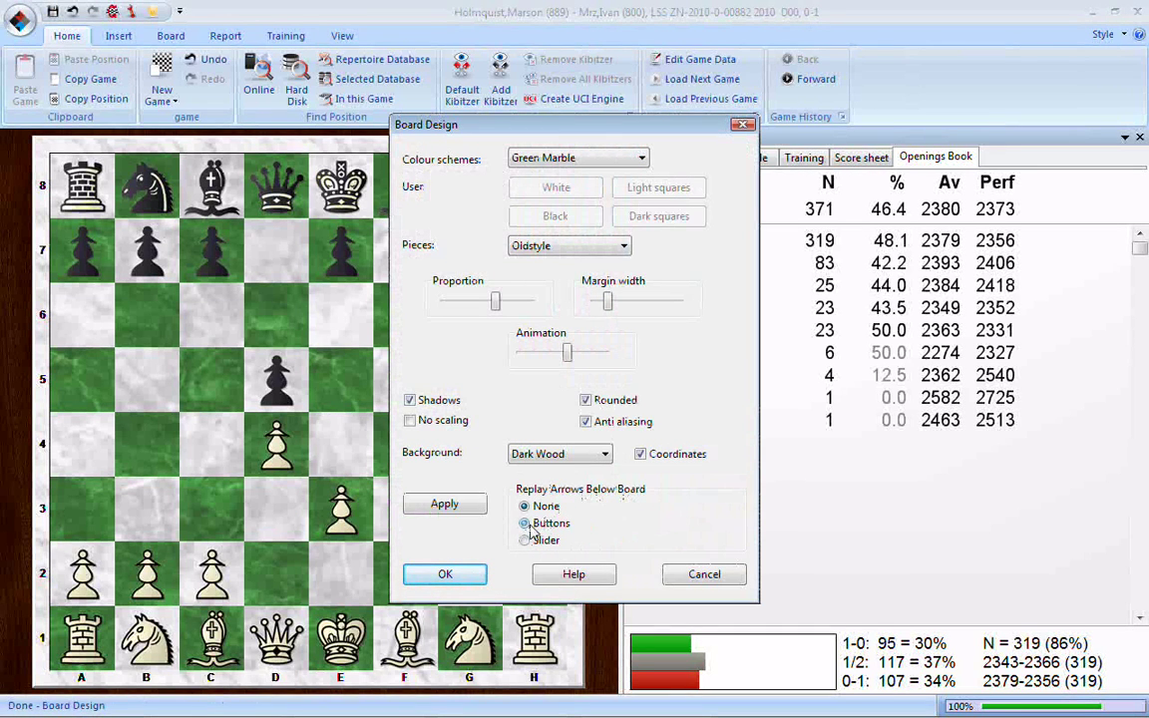
click(445, 577)
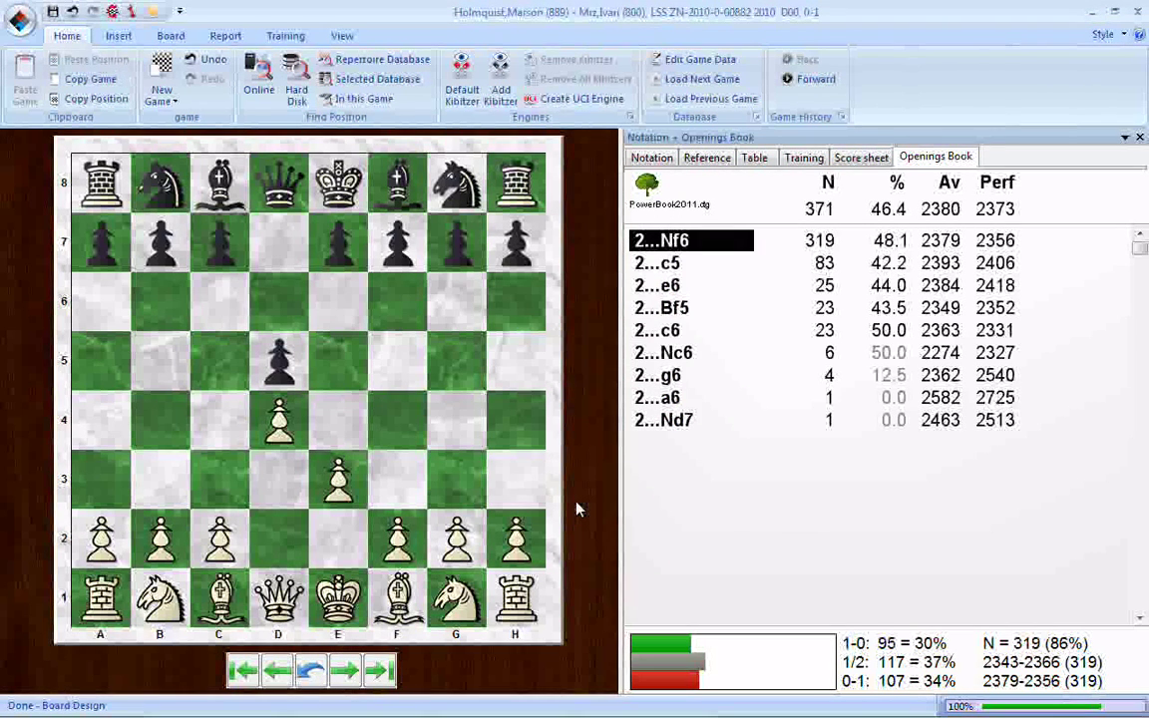
Step: Advance the game to 3.Bd3 and add the book move 3...c5 as a new variation
key(Right)
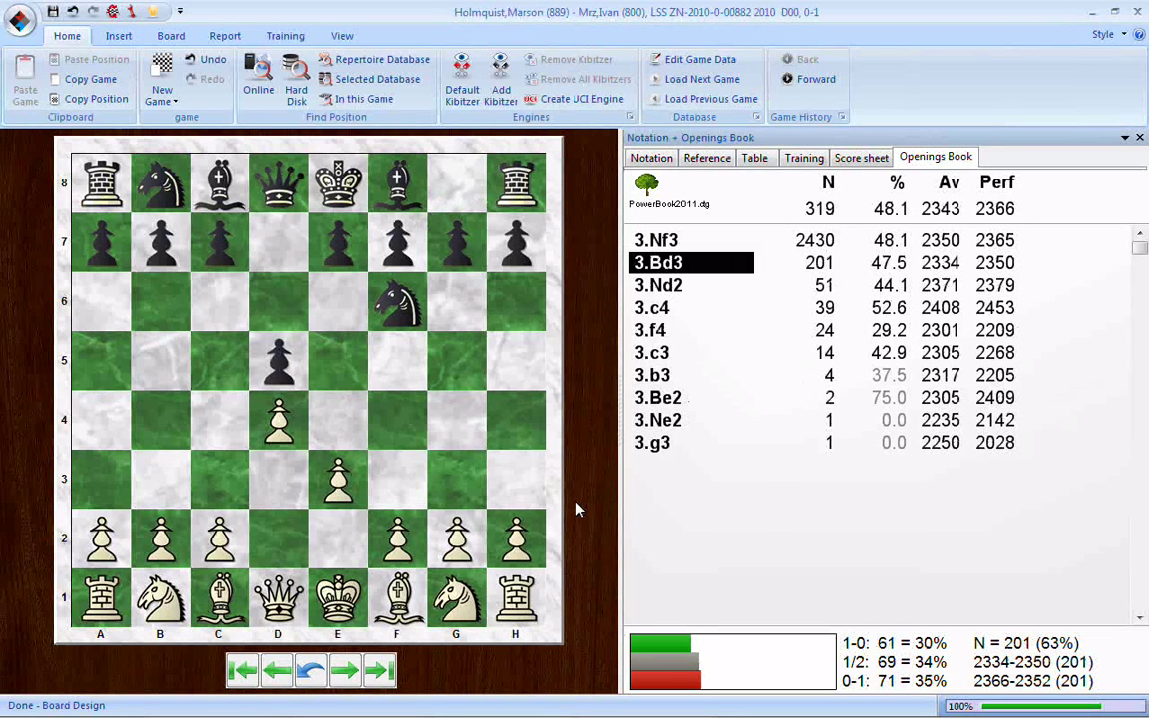
key(Right)
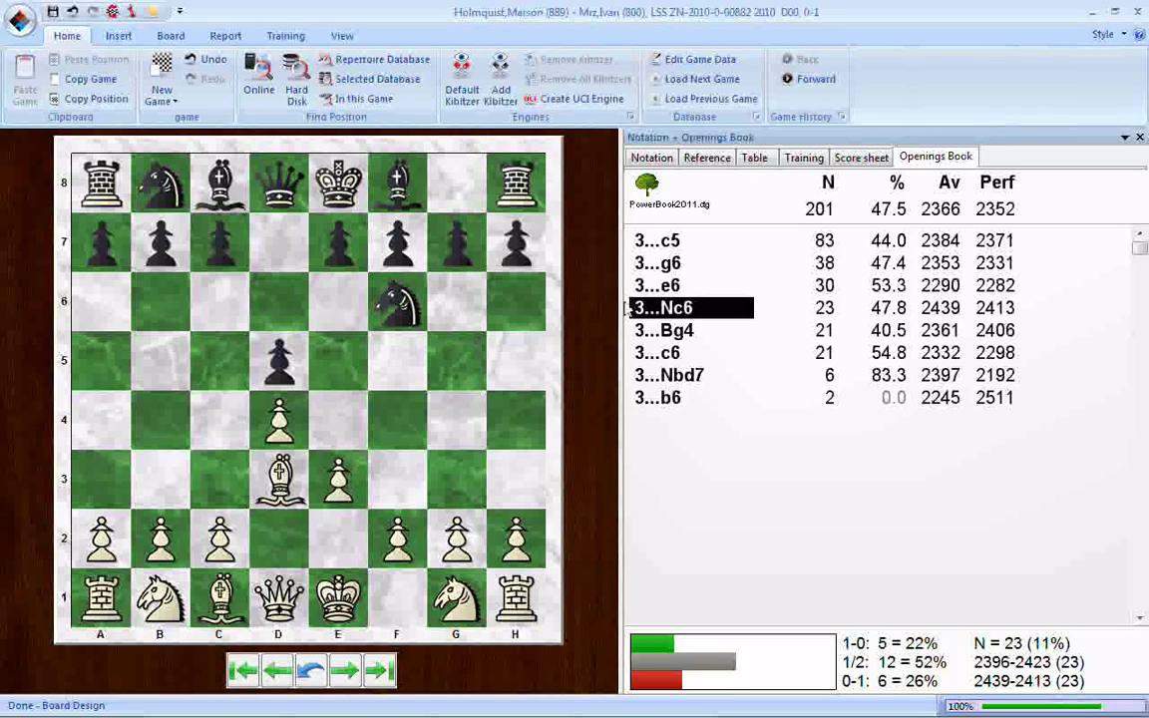
double_click(664, 242)
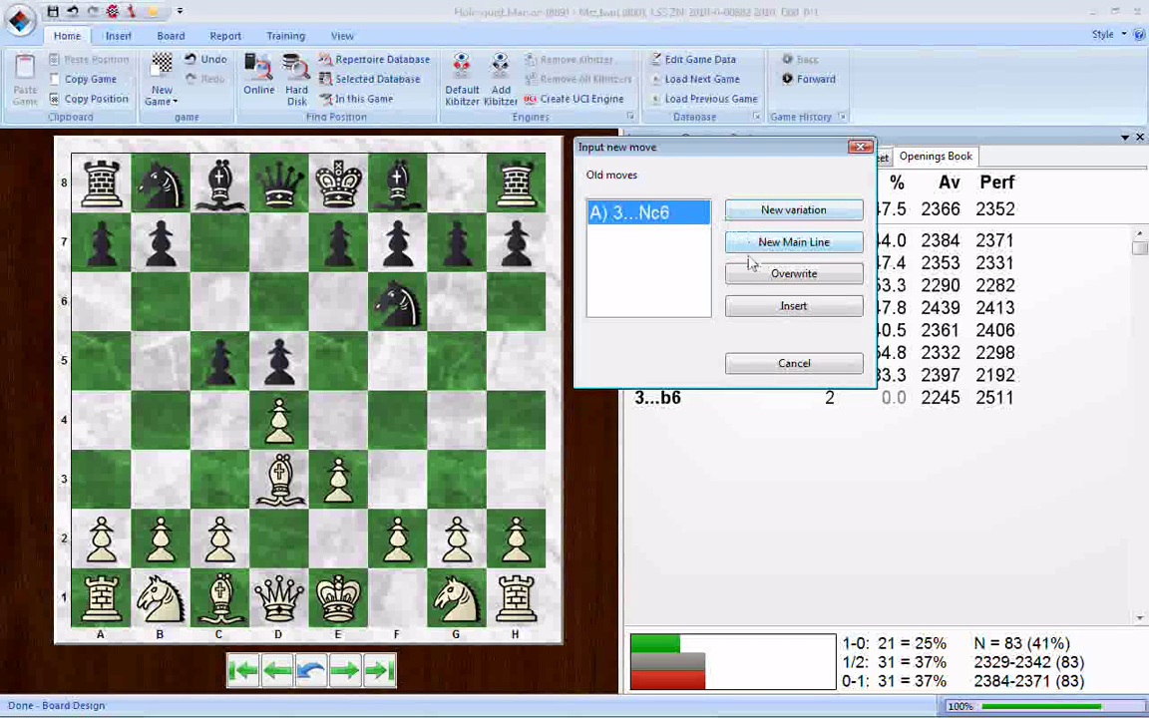
click(779, 216)
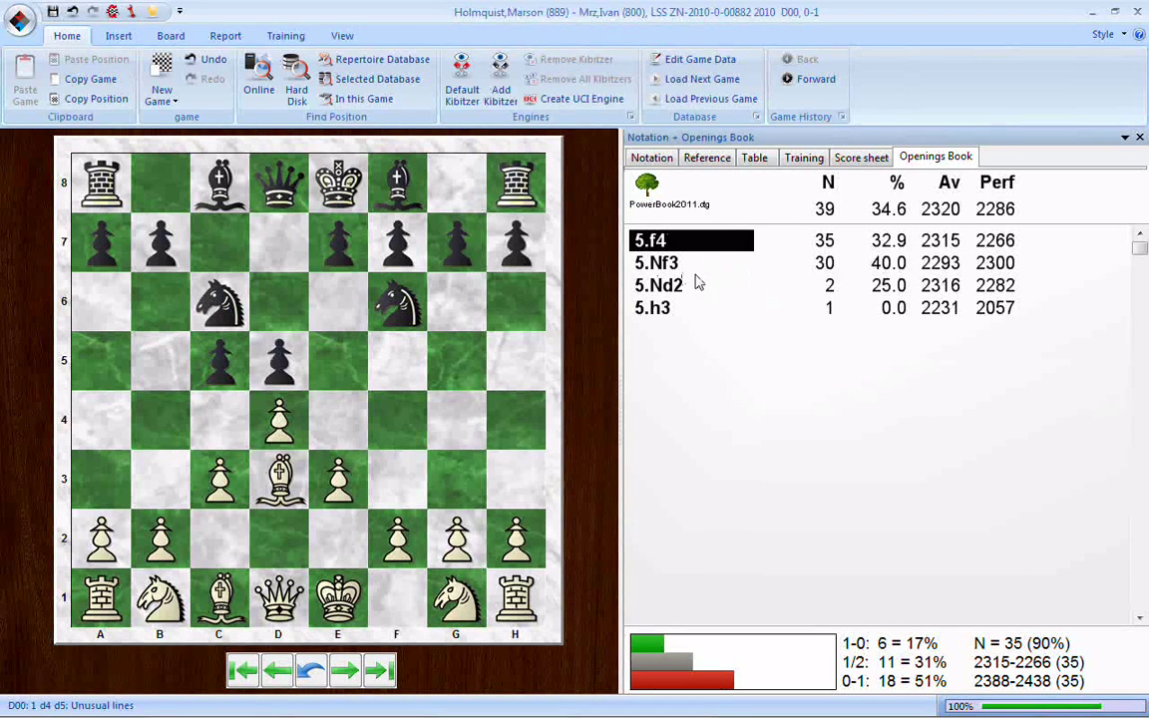
Step: Step through the book line 5.f4 Bg4 6.Nf3 e6 7.0-0, and go back to the position after 4...Nc6
key(Right)
key(Right)
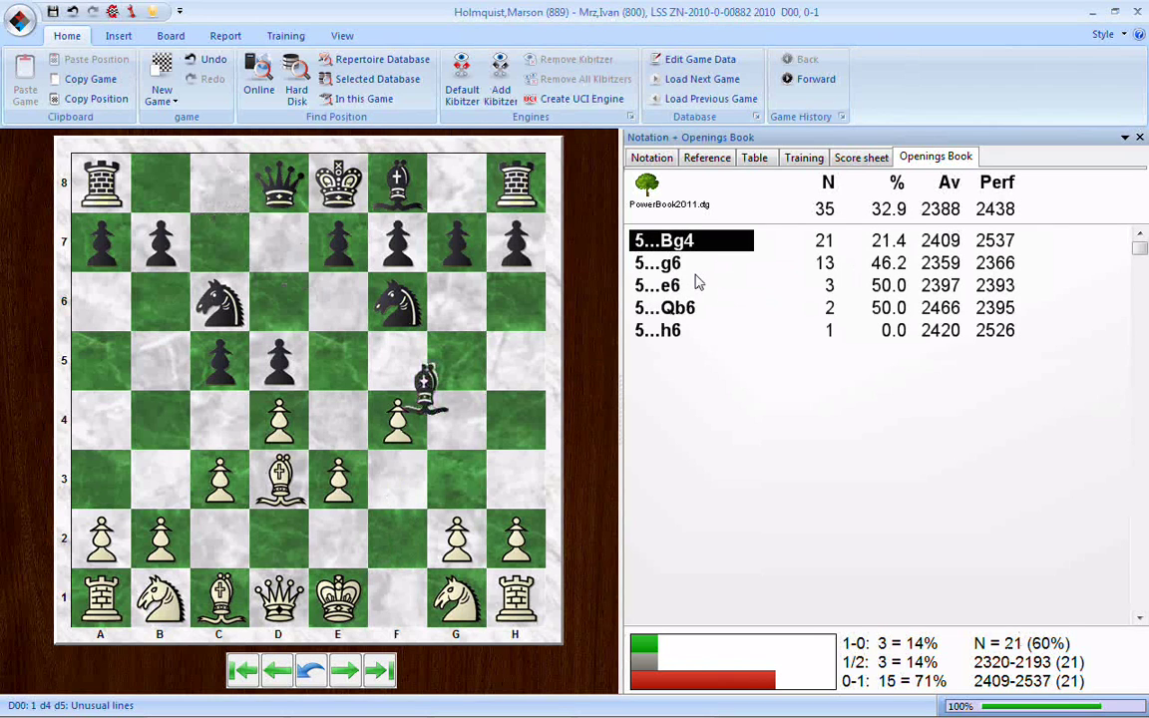
key(Right)
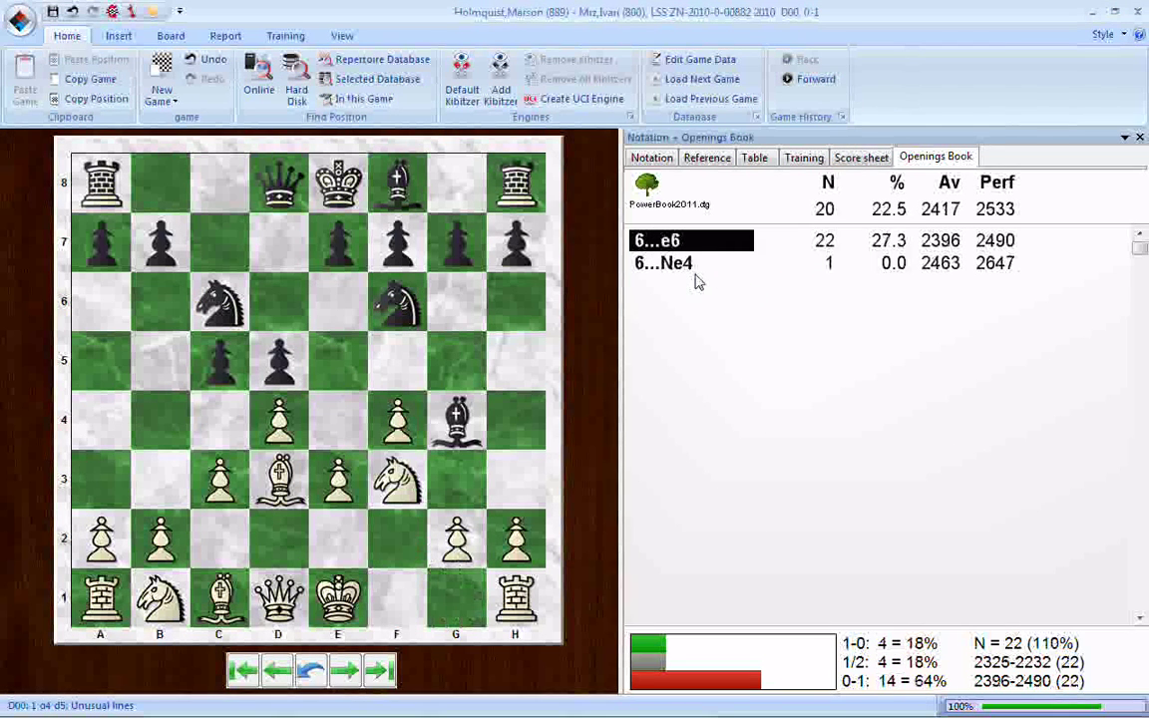
key(Right)
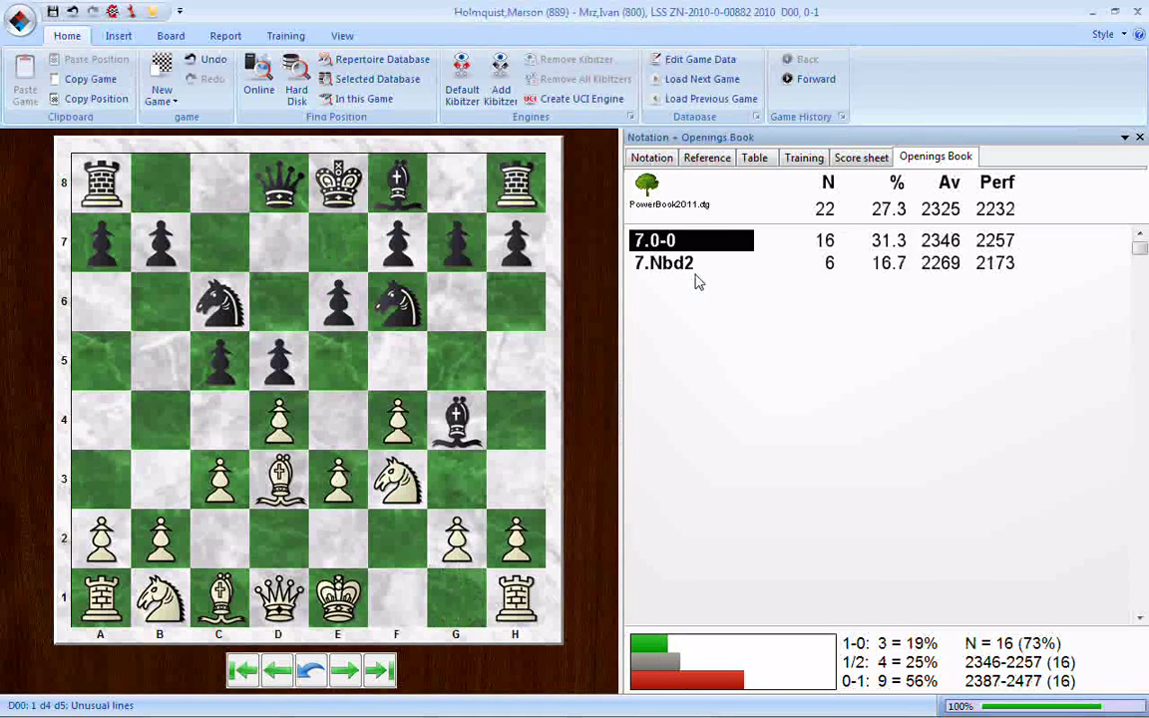
key(Right)
key(Left)
key(Left)
key(Left)
key(Left)
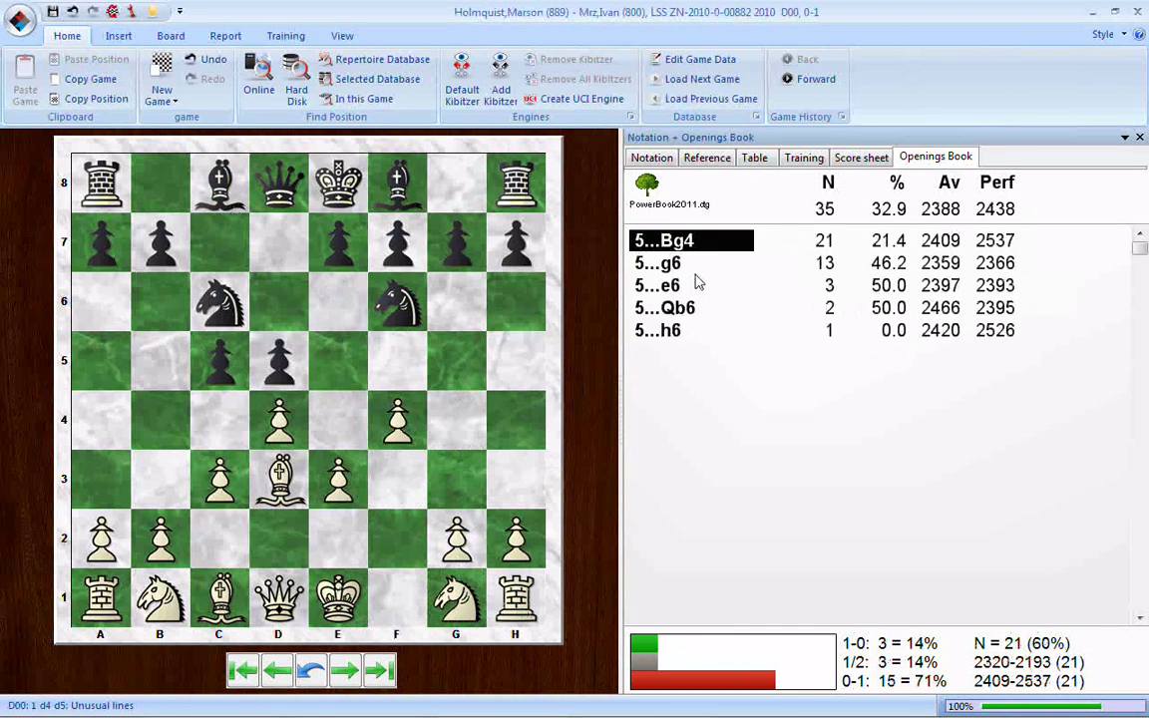
key(Left)
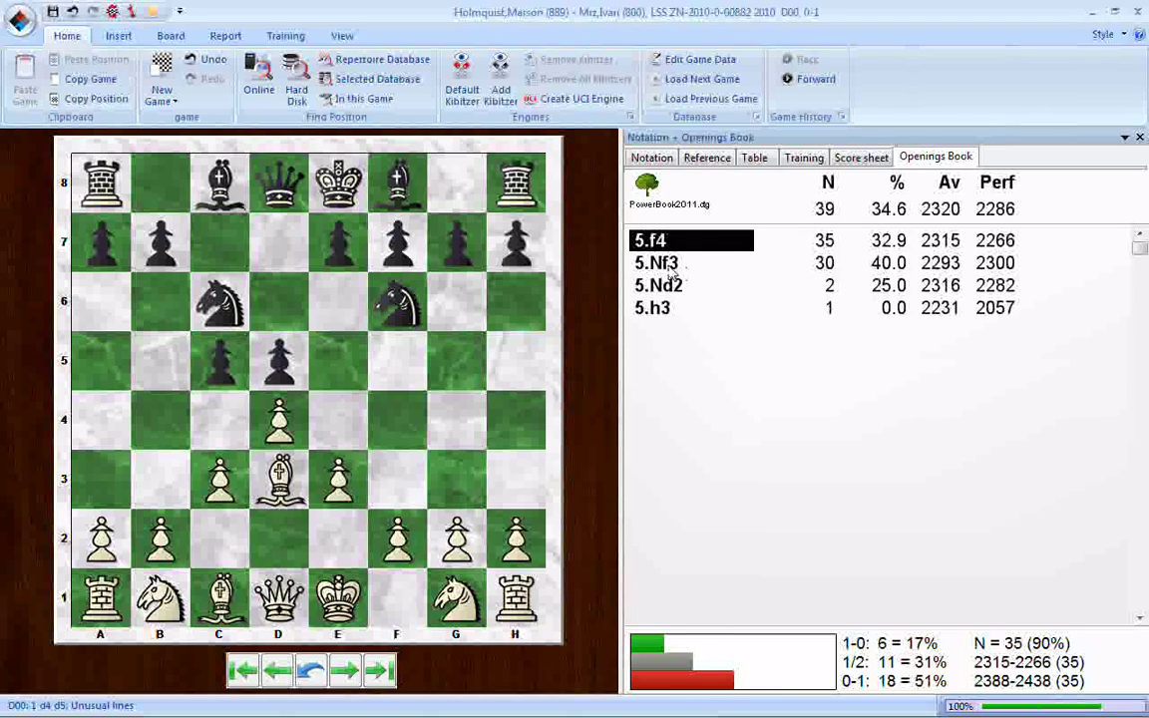
Step: Add 5.Nf3 from the openings book as a new variation and continue it with 5...e6 6.Nbd2 Bd6
click(671, 270)
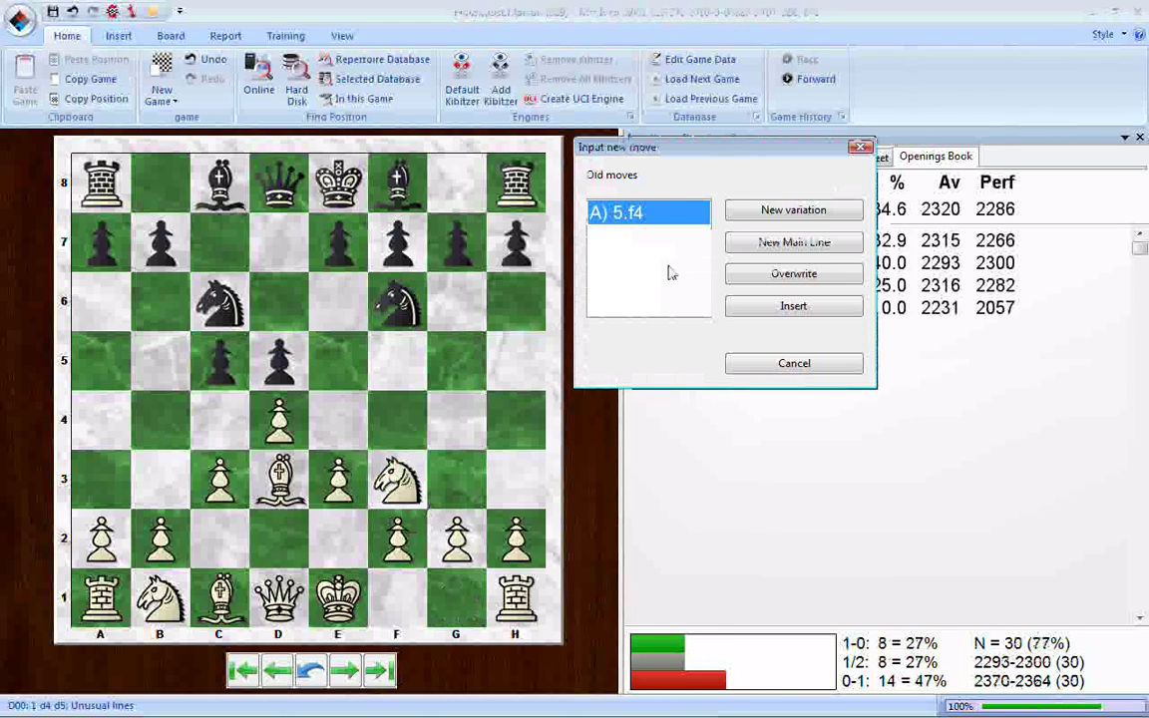
click(758, 216)
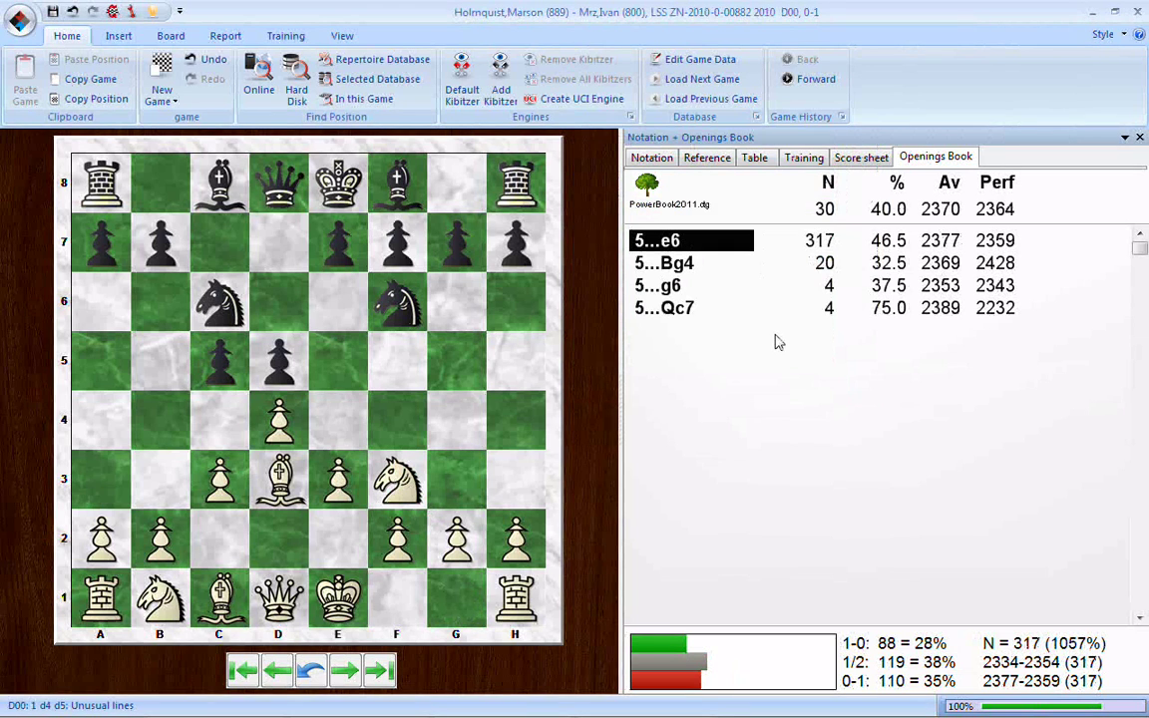
key(Return)
key(Return)
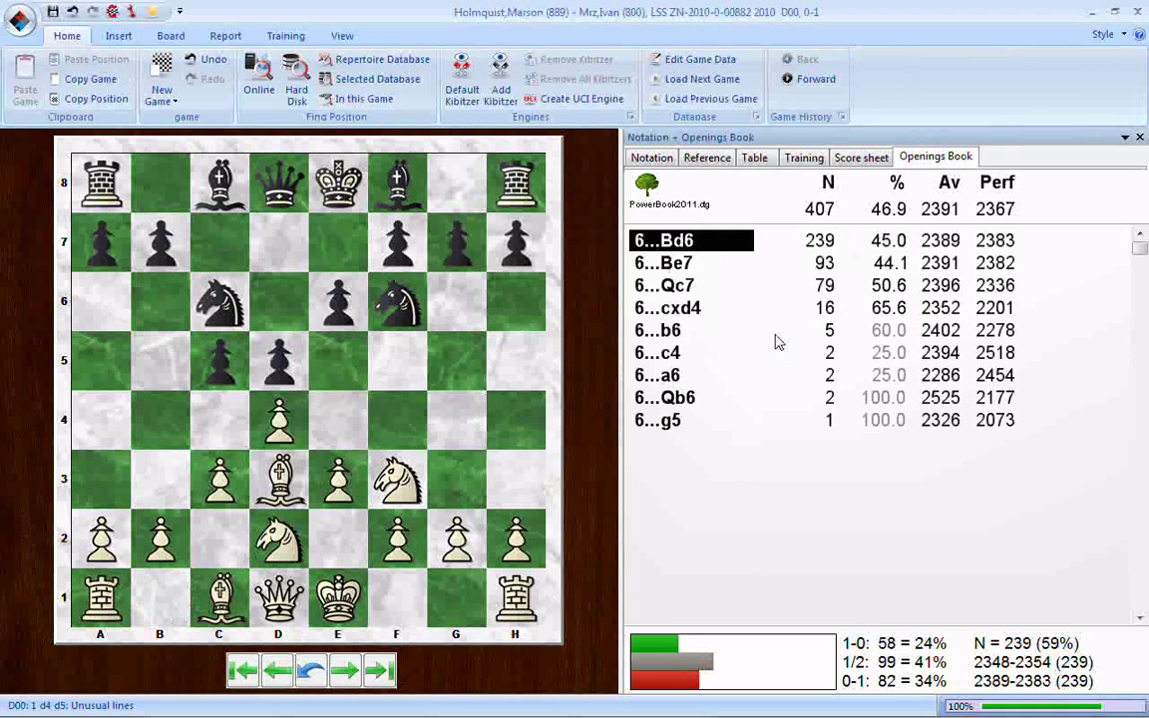
key(Return)
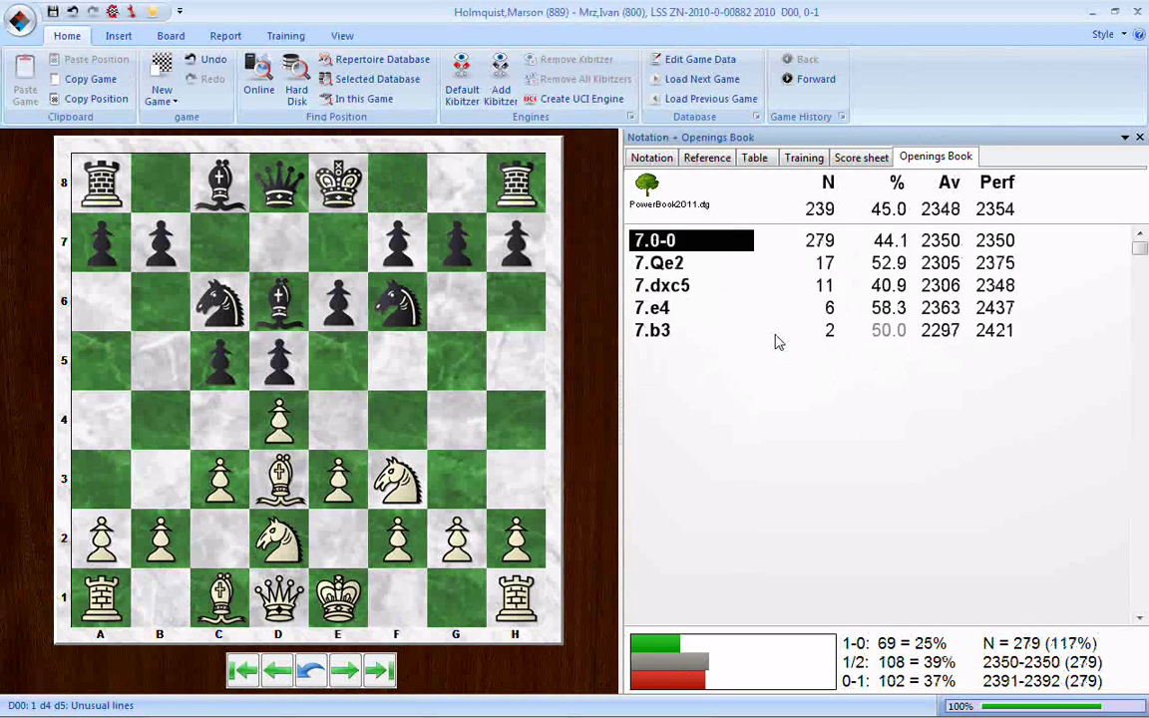
Step: Extend the 5.Nf3 variation with the top book moves 7.0-0 0-0 8.dxc5 Bxc5 9.e4 Qc7
key(Return)
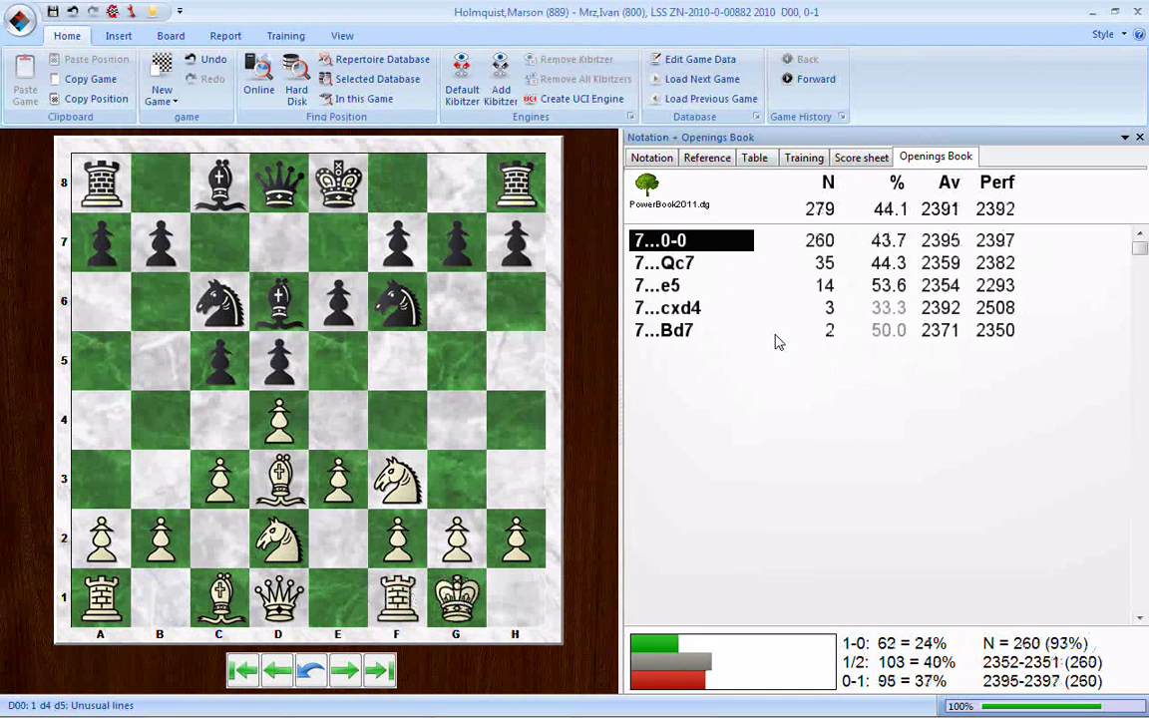
key(Return)
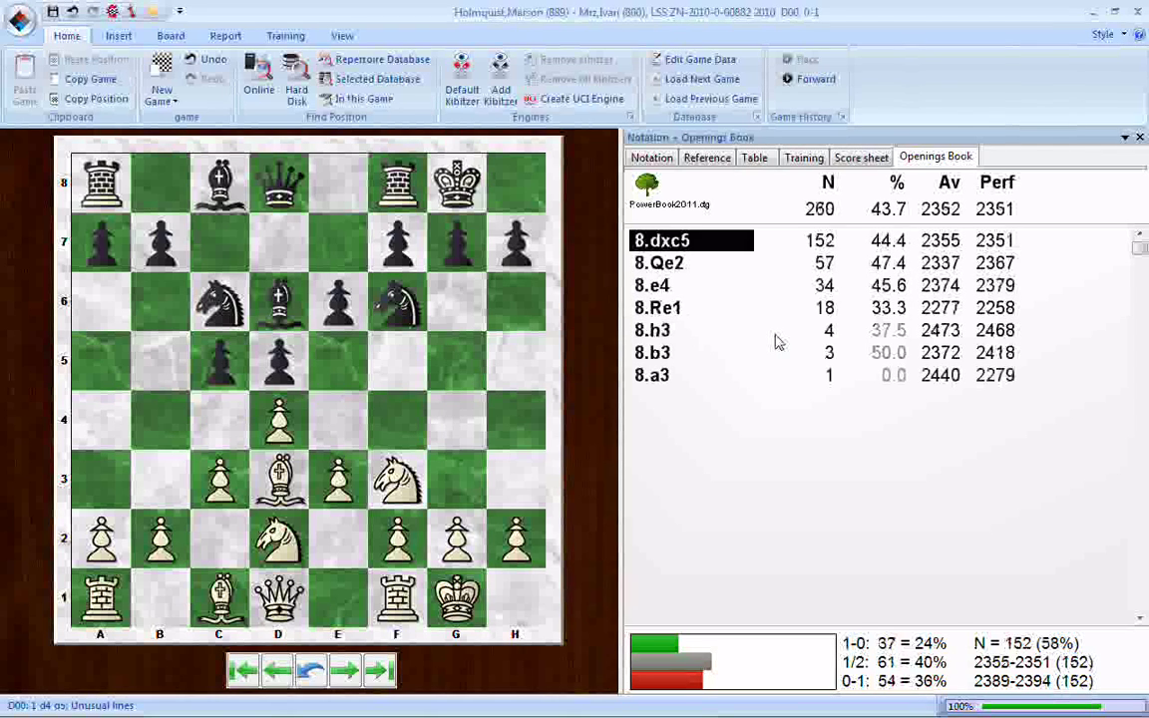
key(Return)
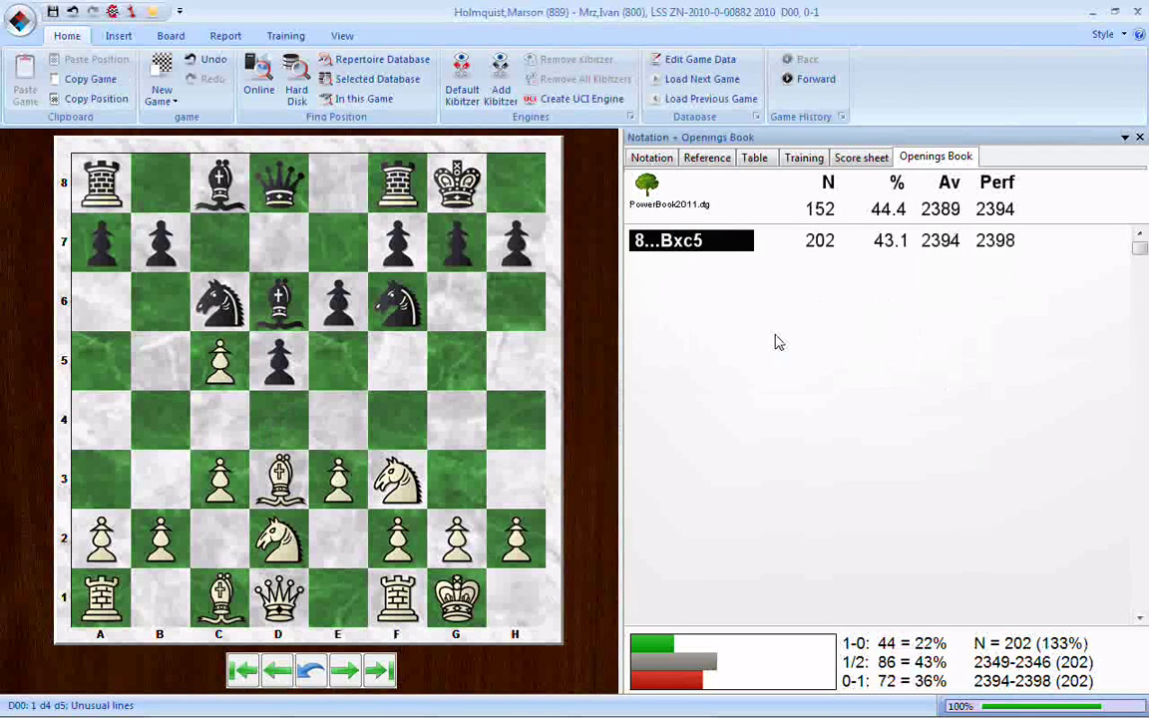
key(Return)
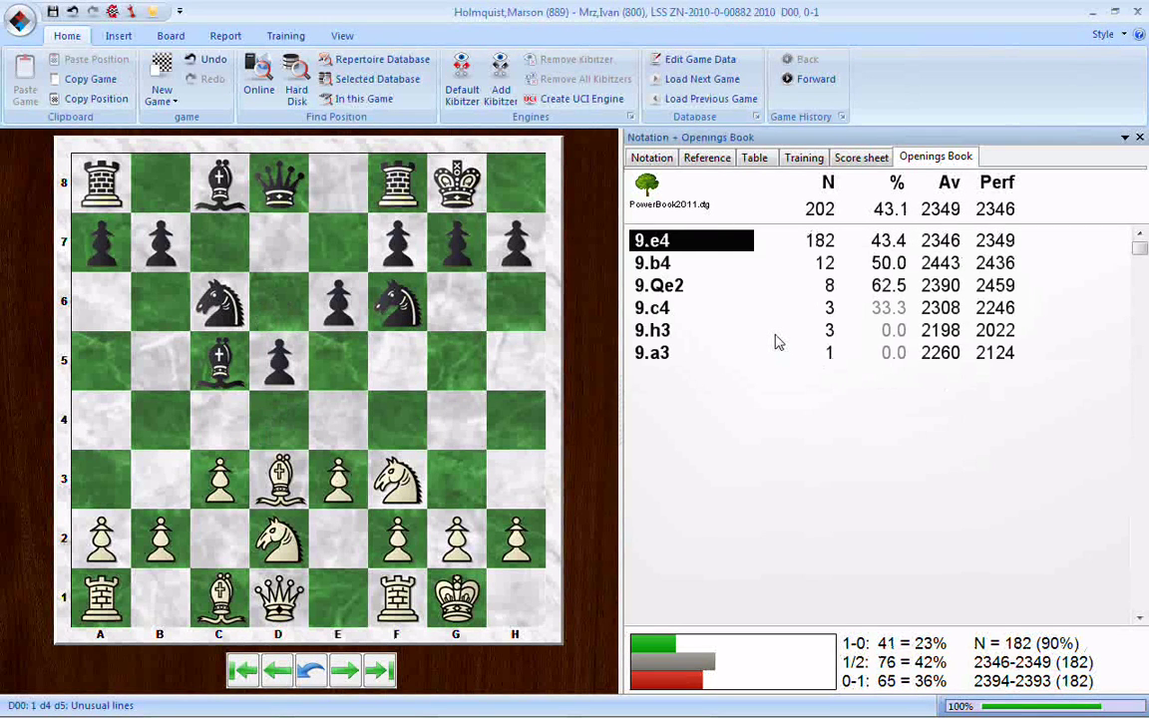
key(Return)
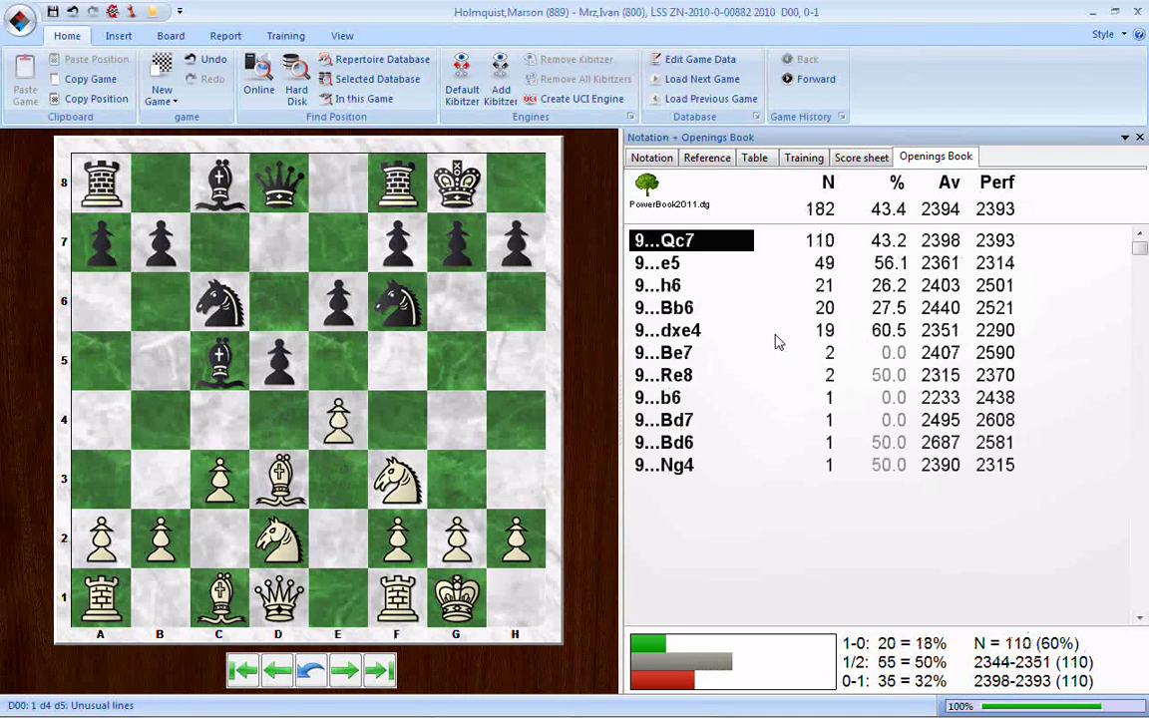
key(Return)
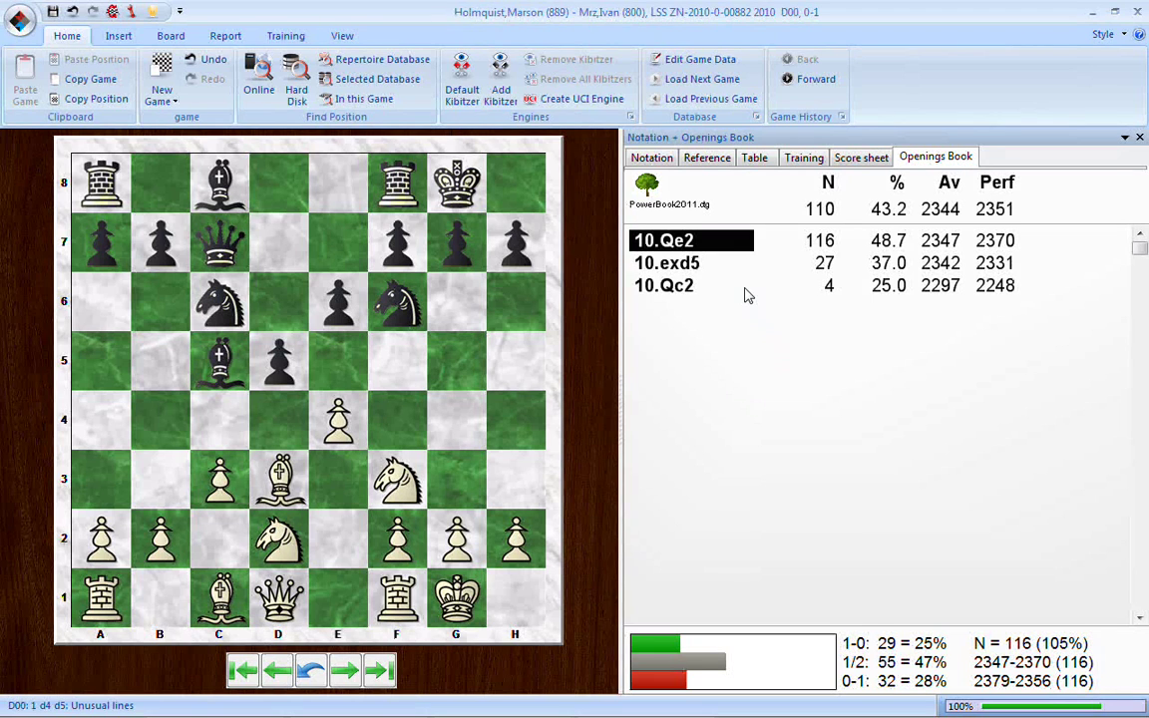
Step: Return to 5.Nf3 through the game notation, advance to 5...e6, and add the book move 6.0-0 as a new variation
click(653, 158)
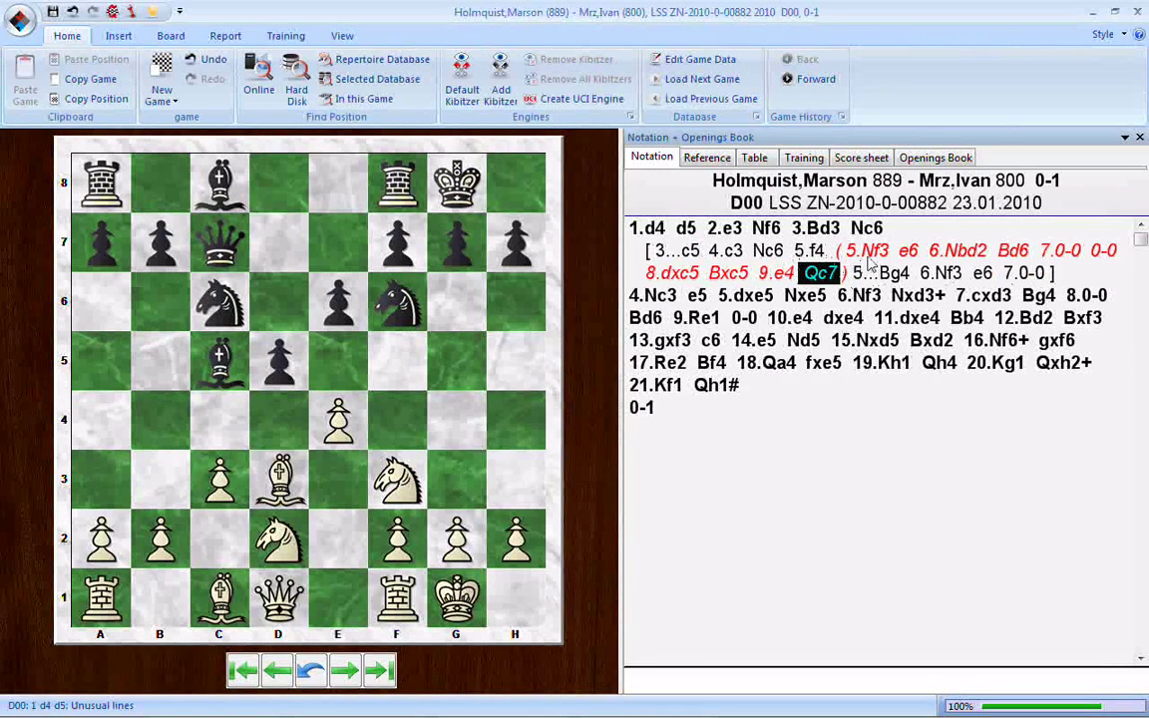
click(867, 255)
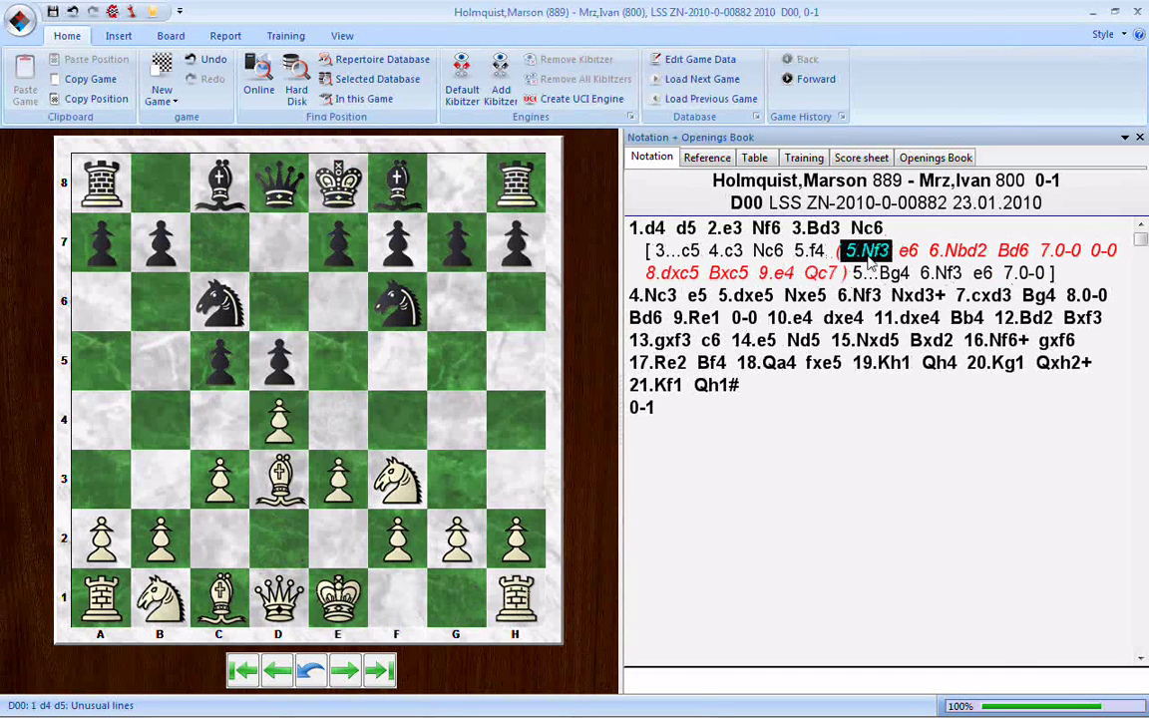
click(936, 158)
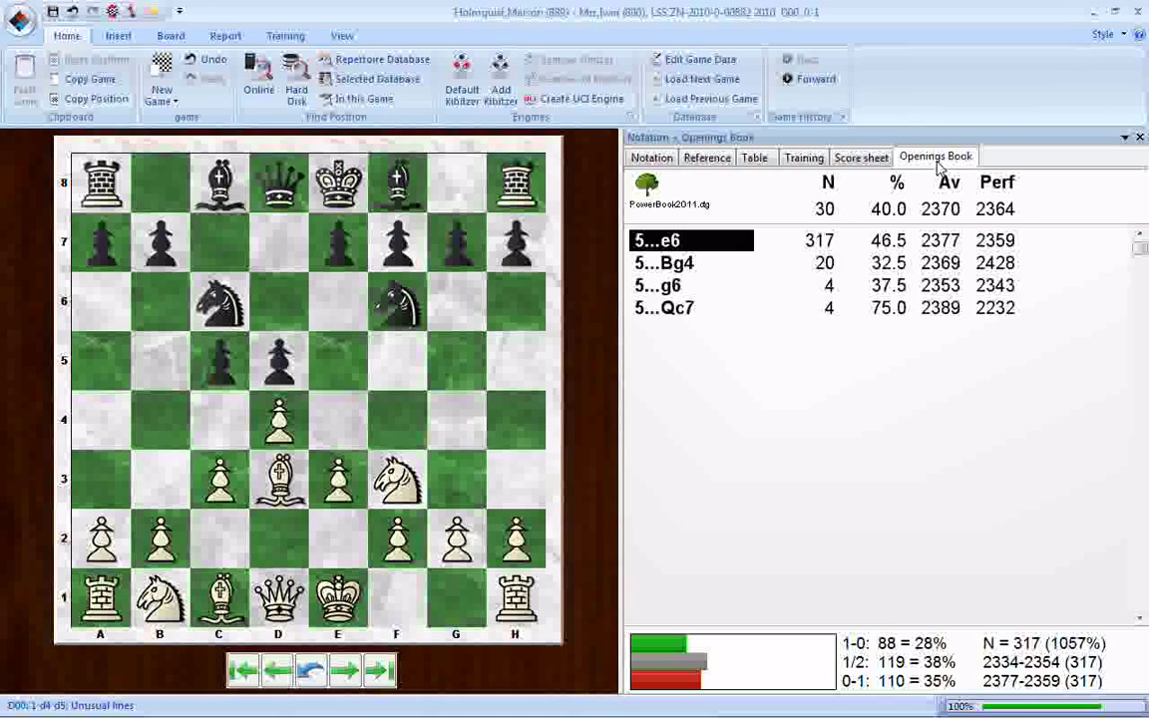
click(998, 241)
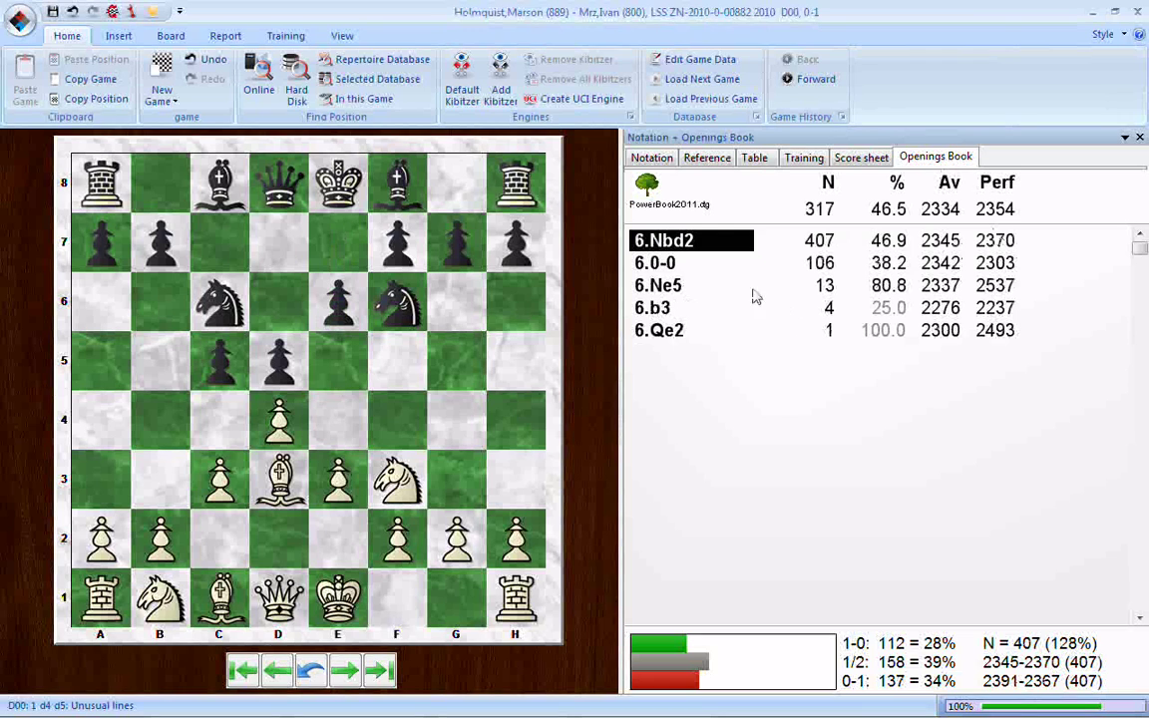
click(658, 263)
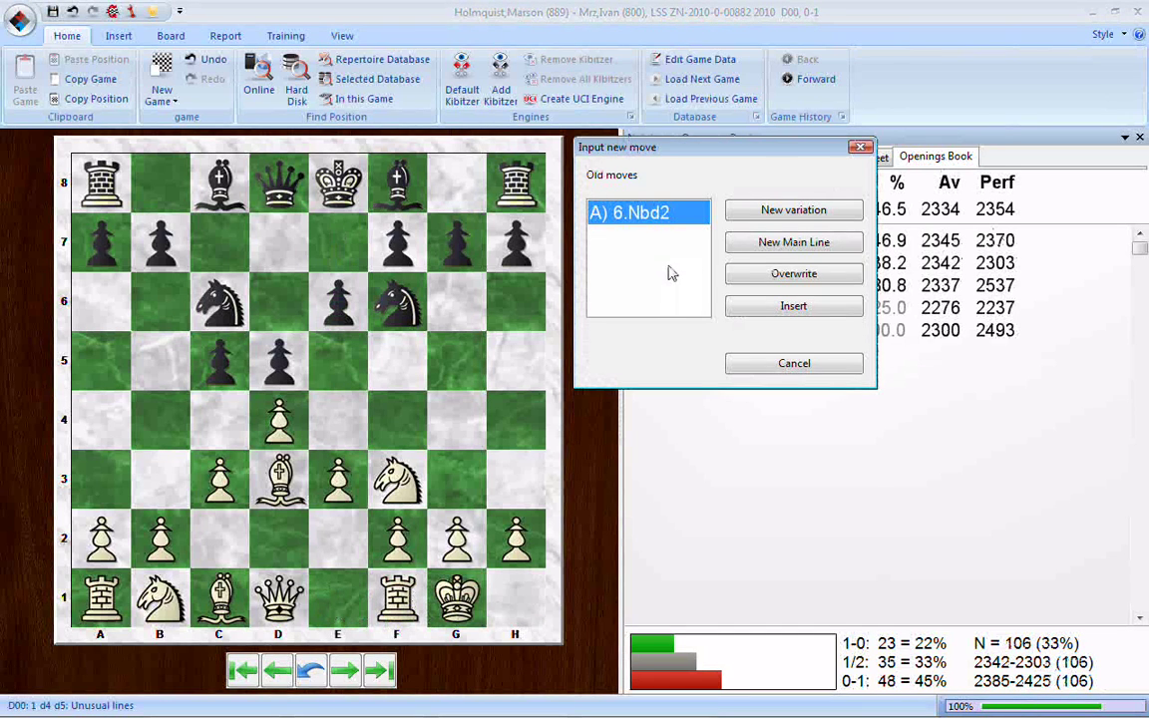
click(777, 211)
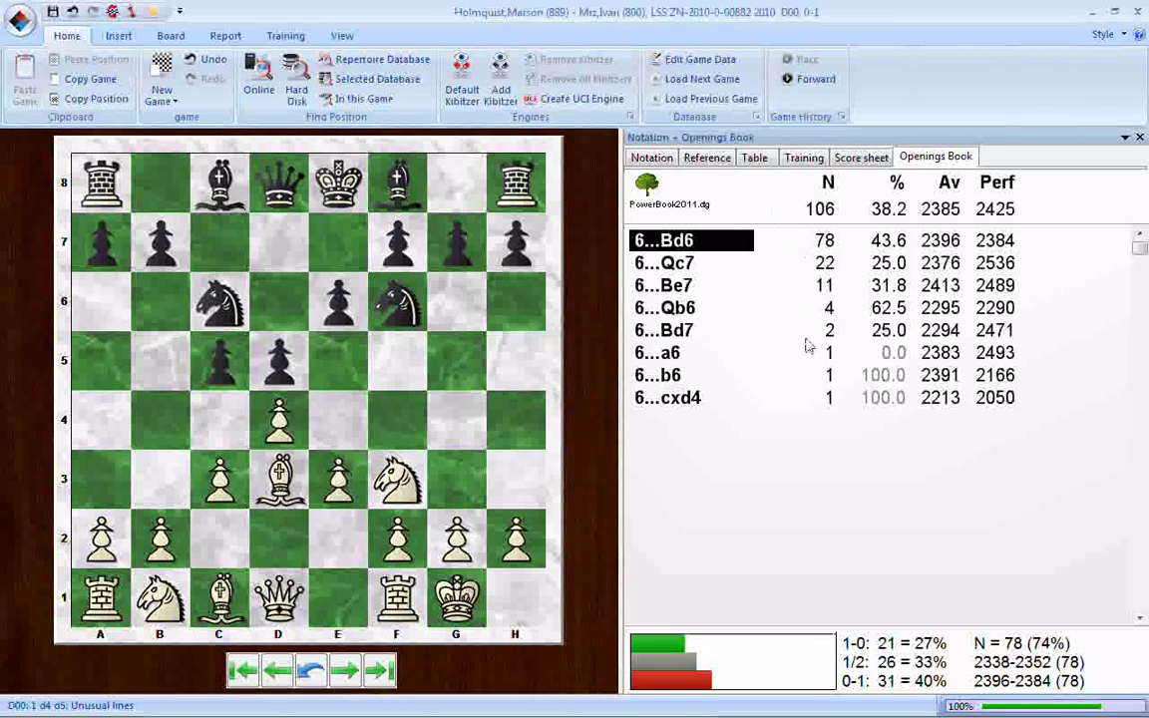
Step: Extend the 6.0-0 variation with the book moves 6...Bd6 7.Nbd2 0-0 8.dxc5 Bxc5
key(Right)
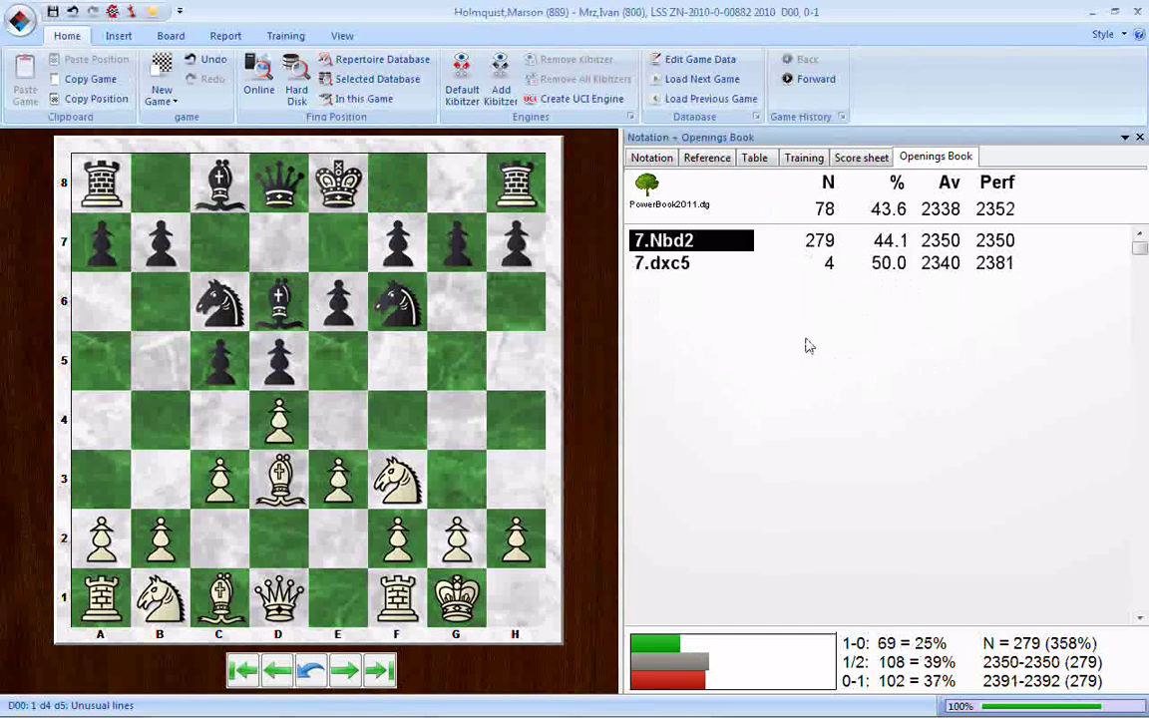
key(Left)
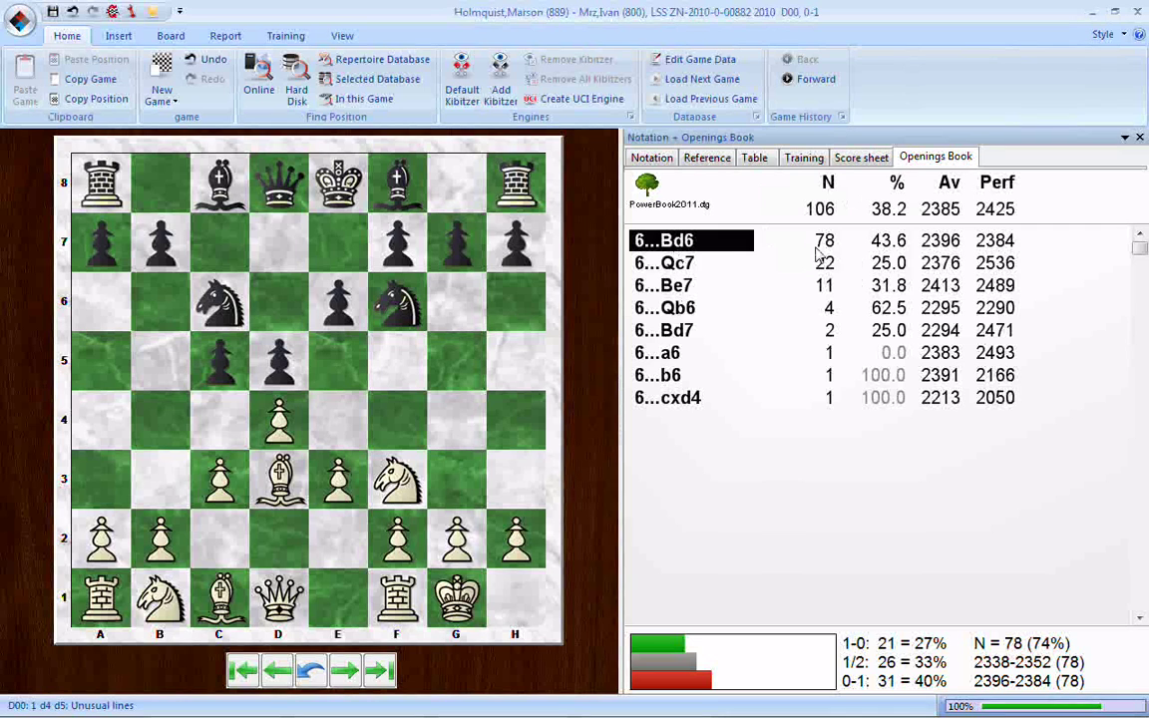
double_click(692, 243)
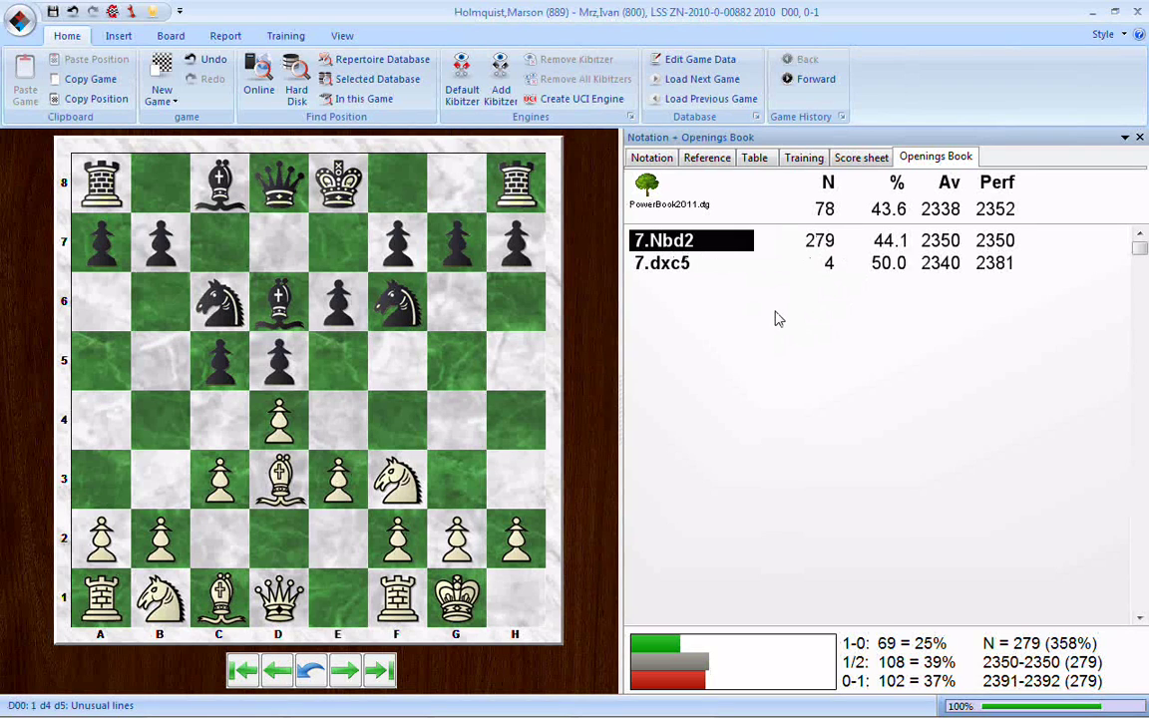
key(Right)
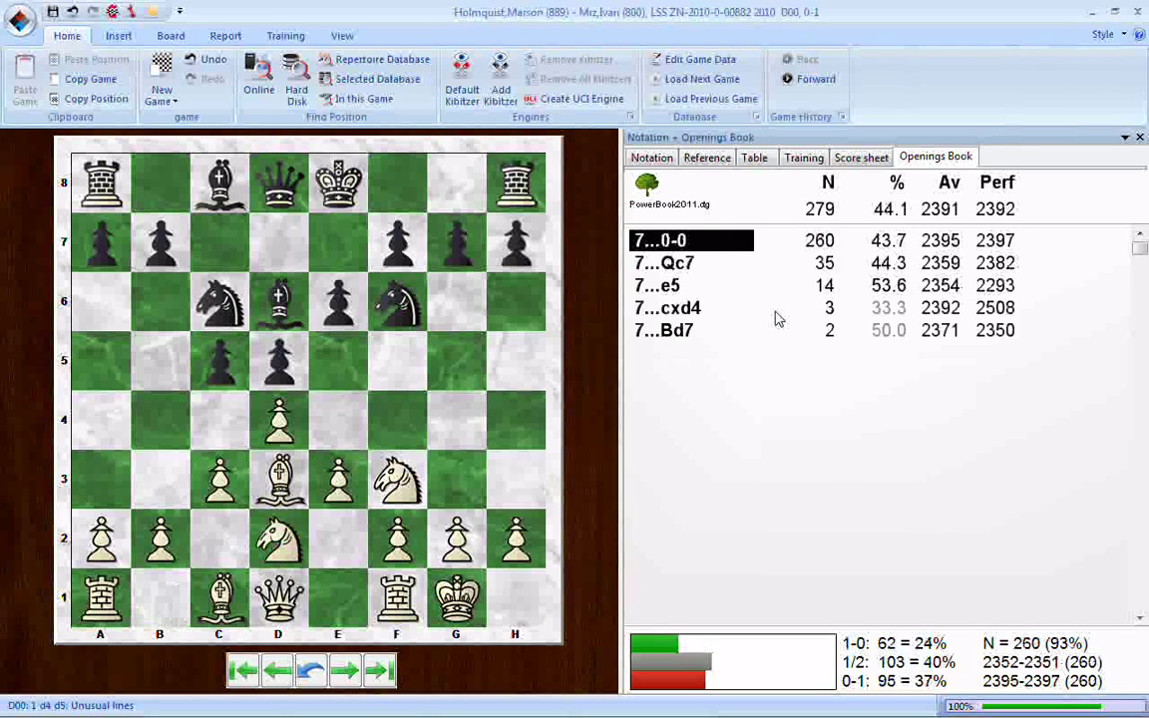
key(Right)
key(Right)
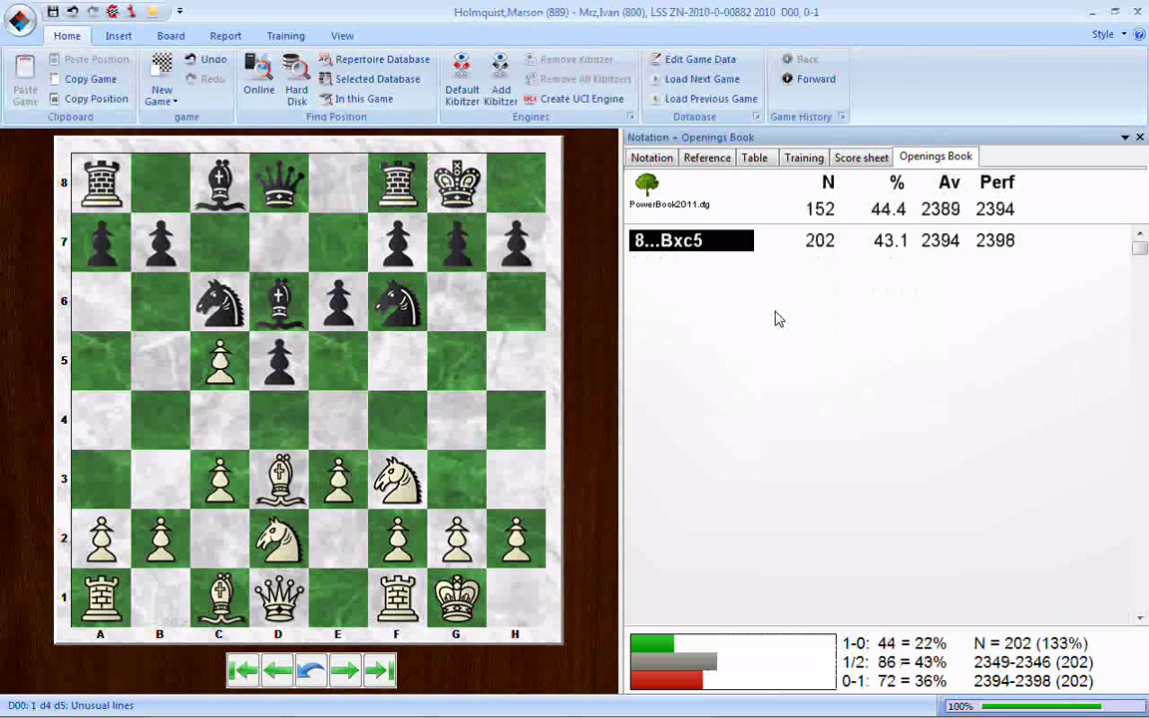
key(Right)
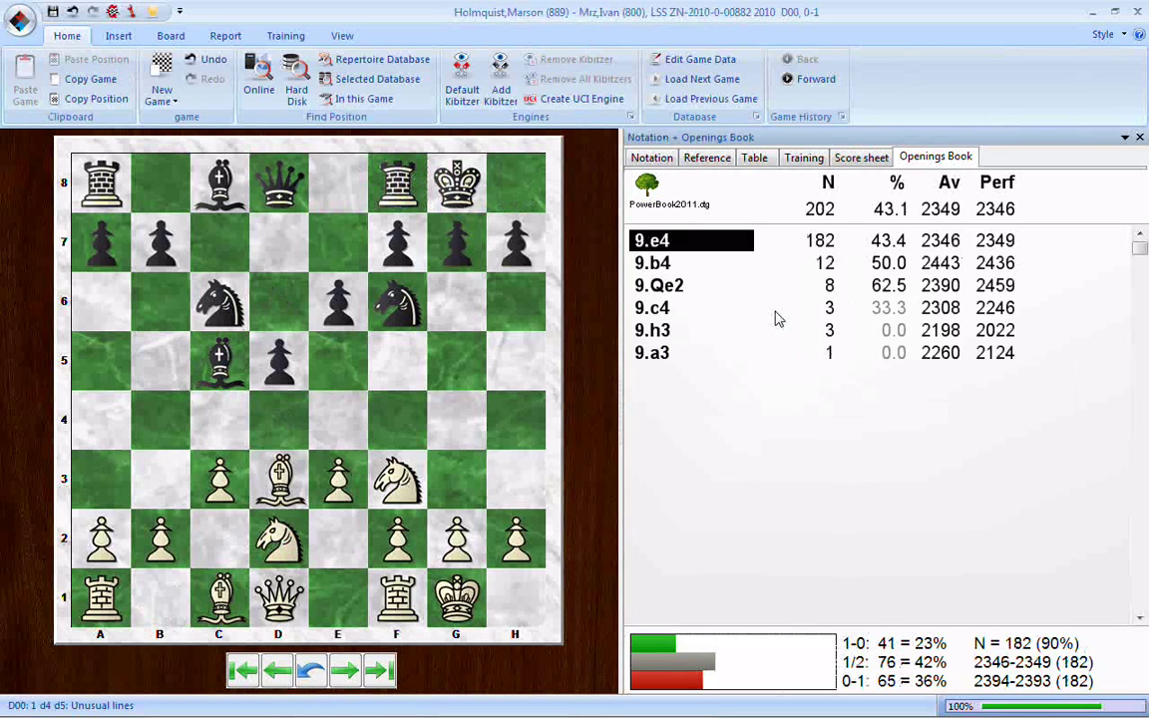
Step: Compare the 8...Bxc5 positions of both lines in the notation and mark the one in the 6.0-0 variation as a Critical Opening Position
click(651, 160)
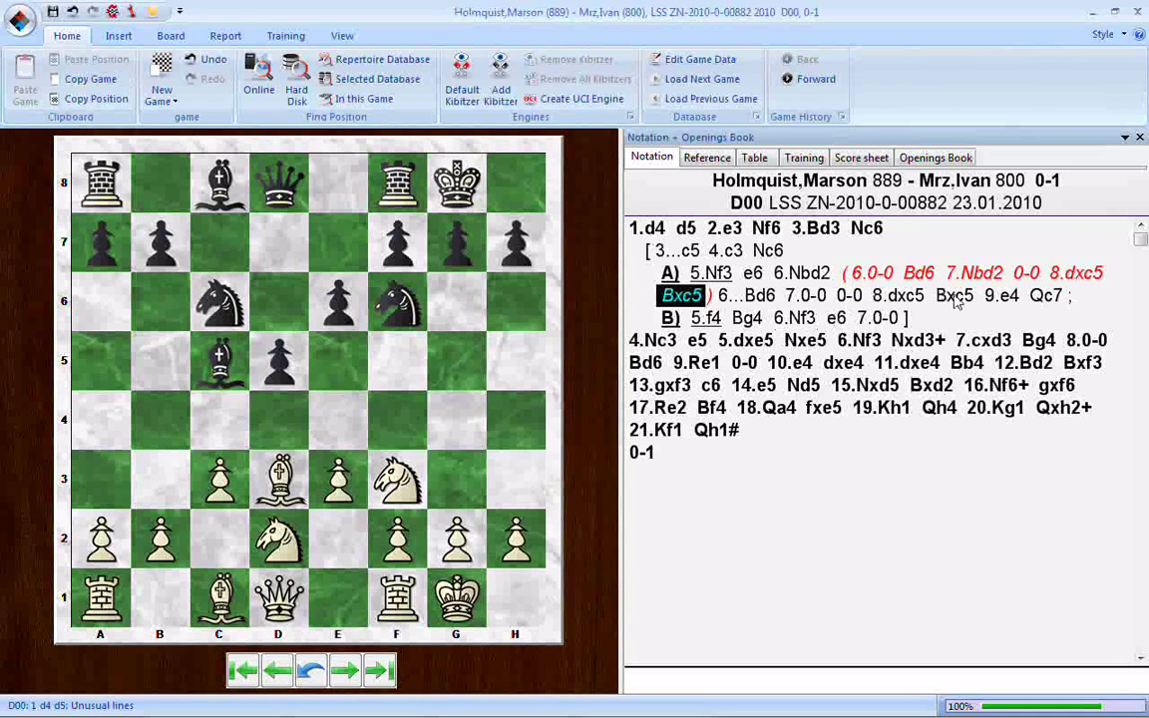
click(953, 297)
click(705, 297)
click(960, 297)
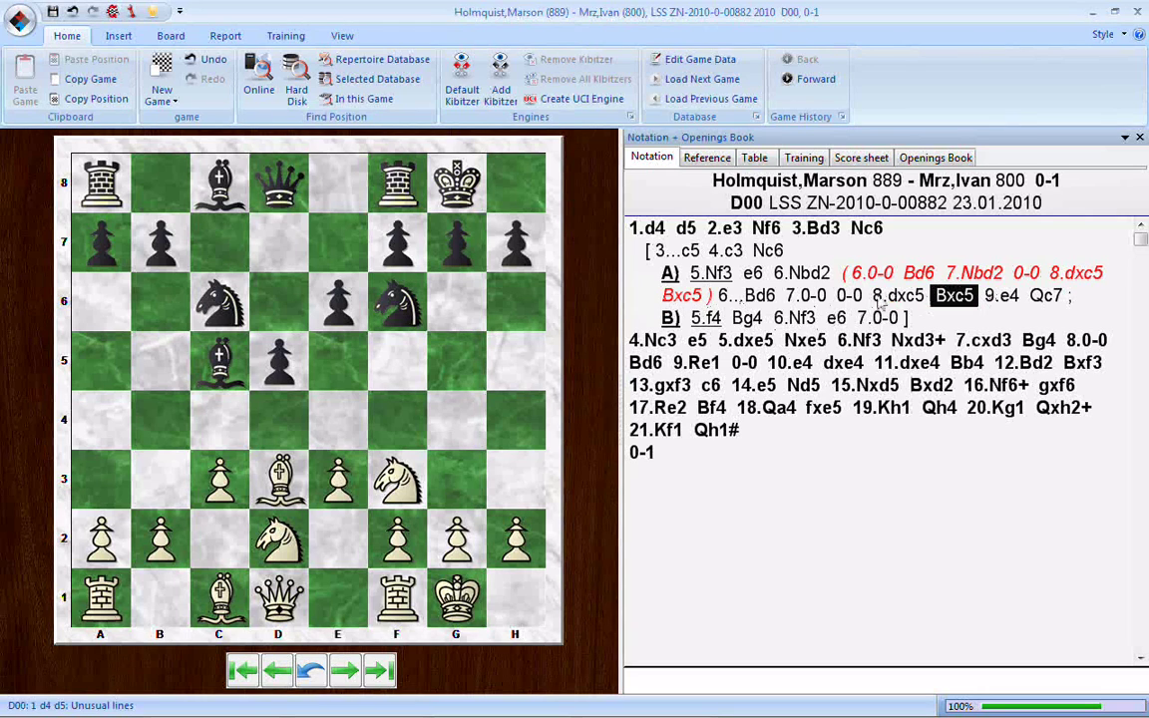
click(686, 297)
right_click(687, 298)
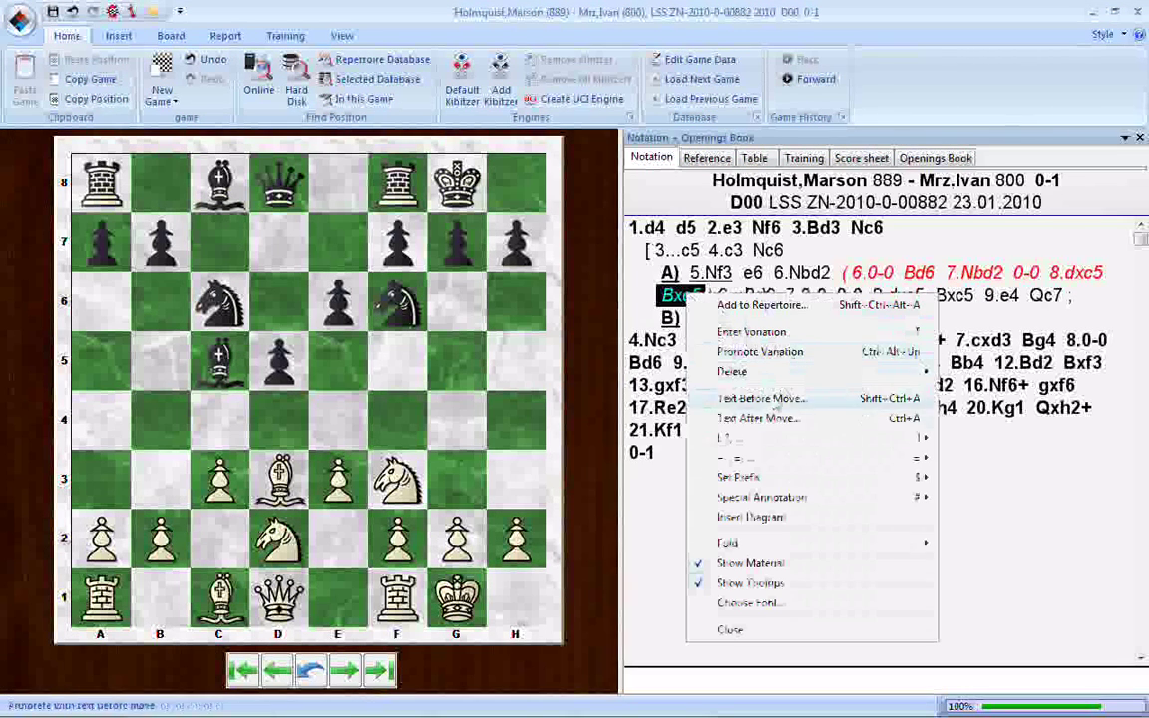
mouse_move(778, 497)
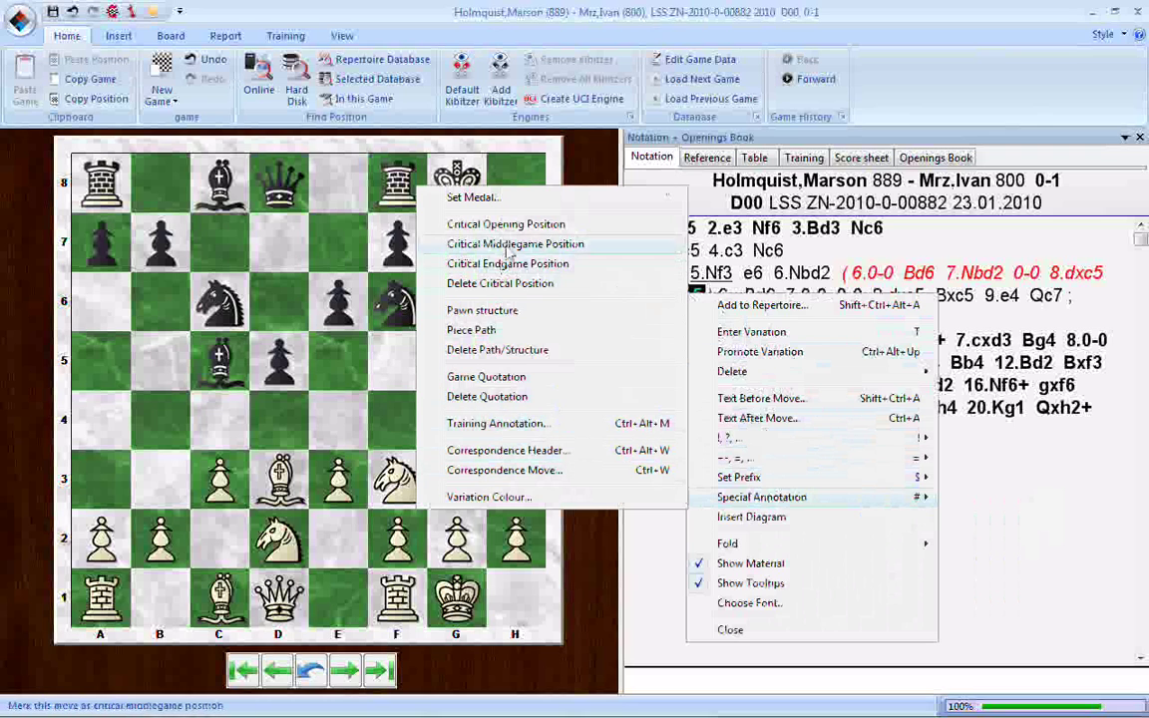
click(510, 229)
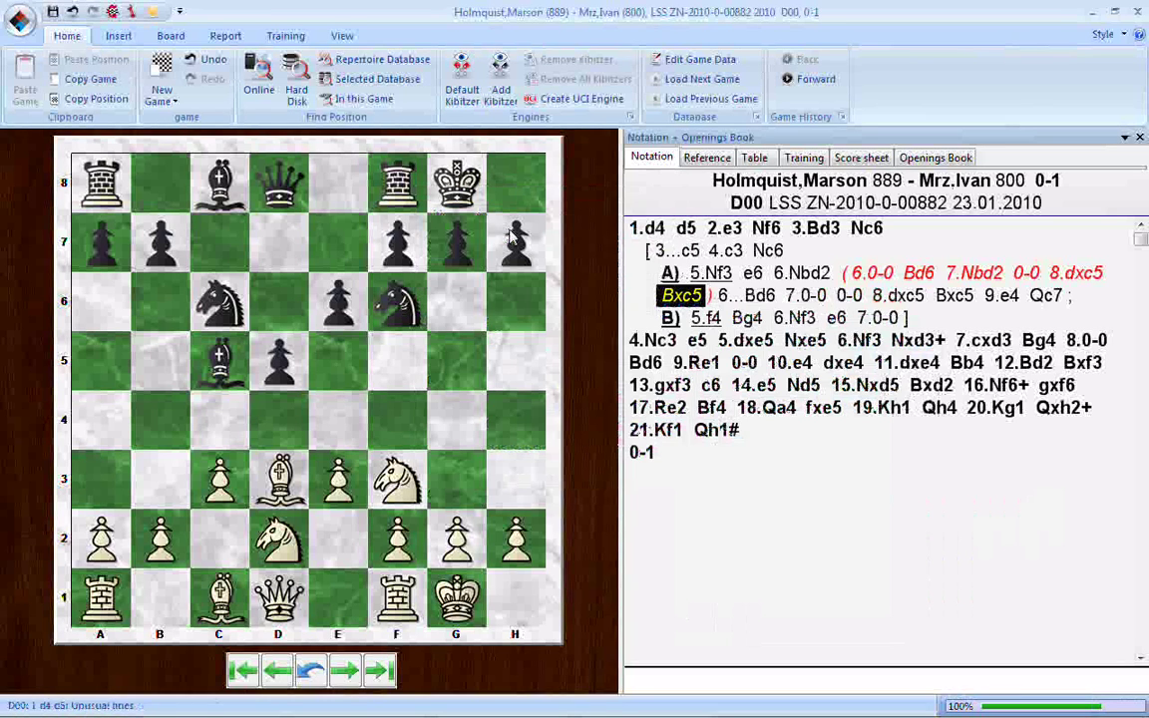
Step: Mark 8...Bxc5 in the 6.Nbd2 line as a Critical Opening Position and reselect that move after viewing 5.f4
right_click(943, 300)
mouse_move(778, 500)
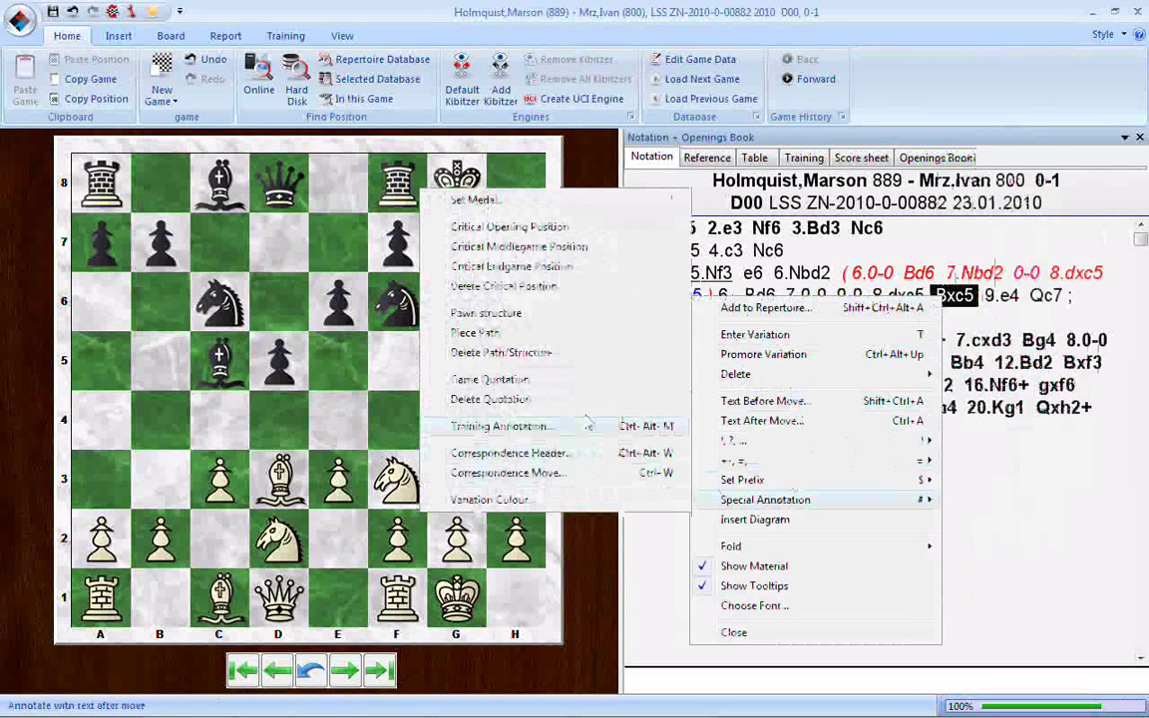
click(525, 229)
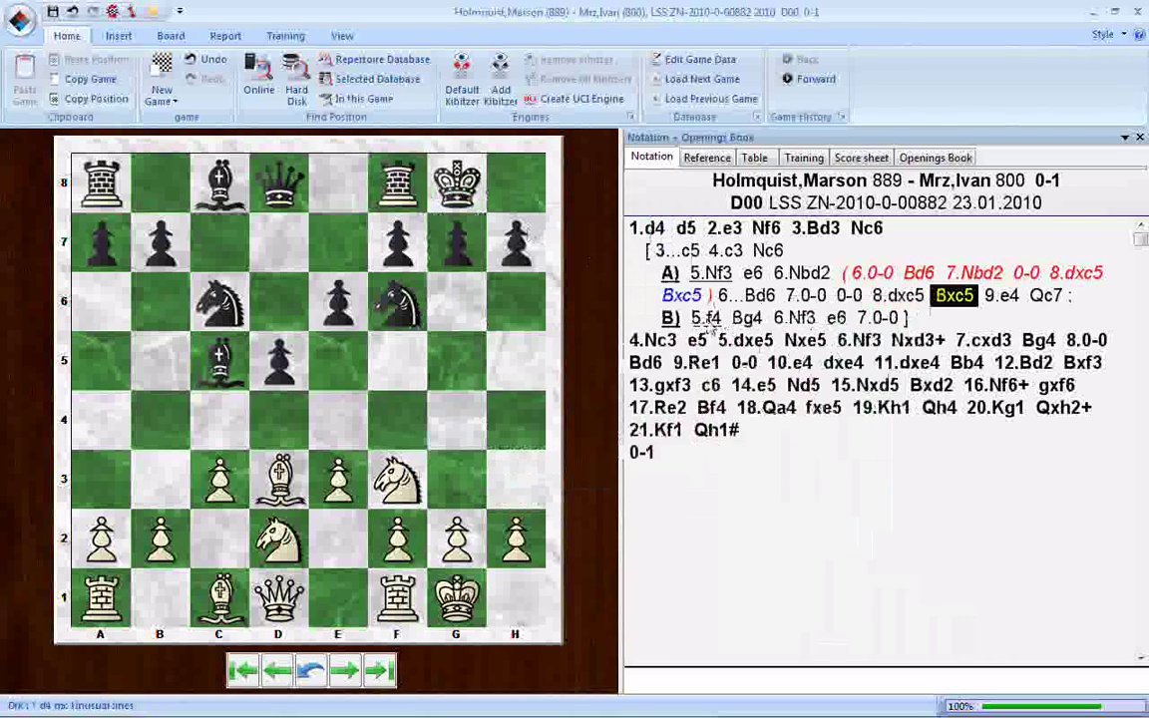
click(707, 319)
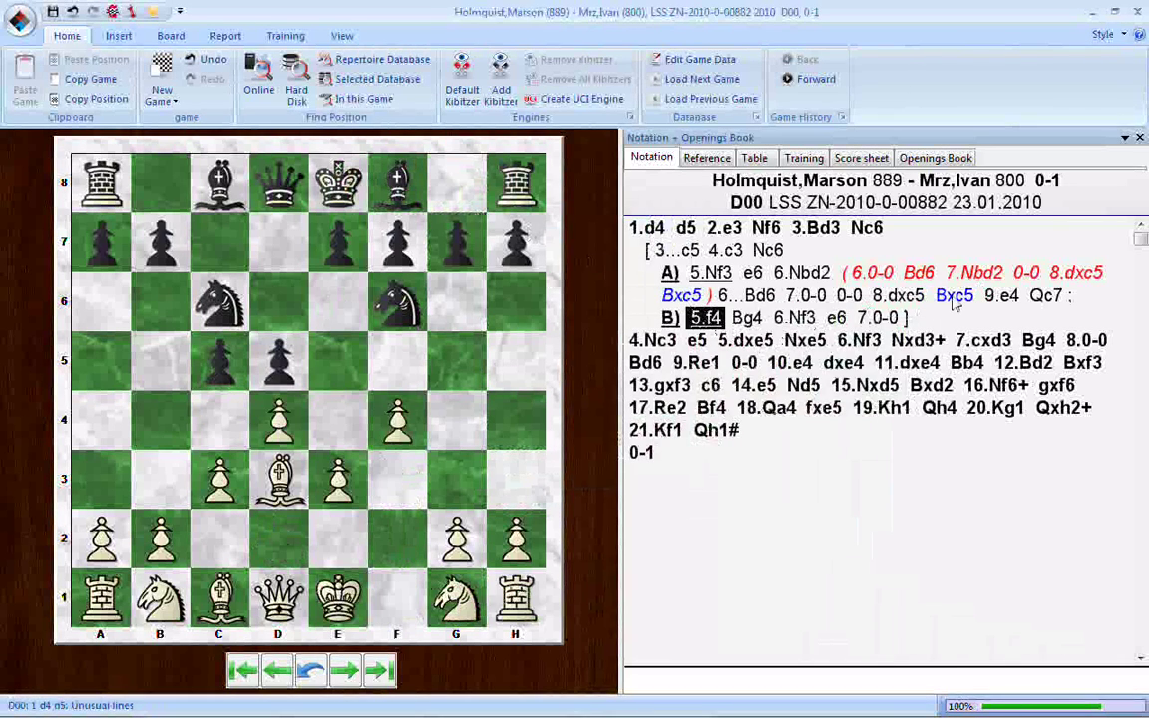
click(954, 297)
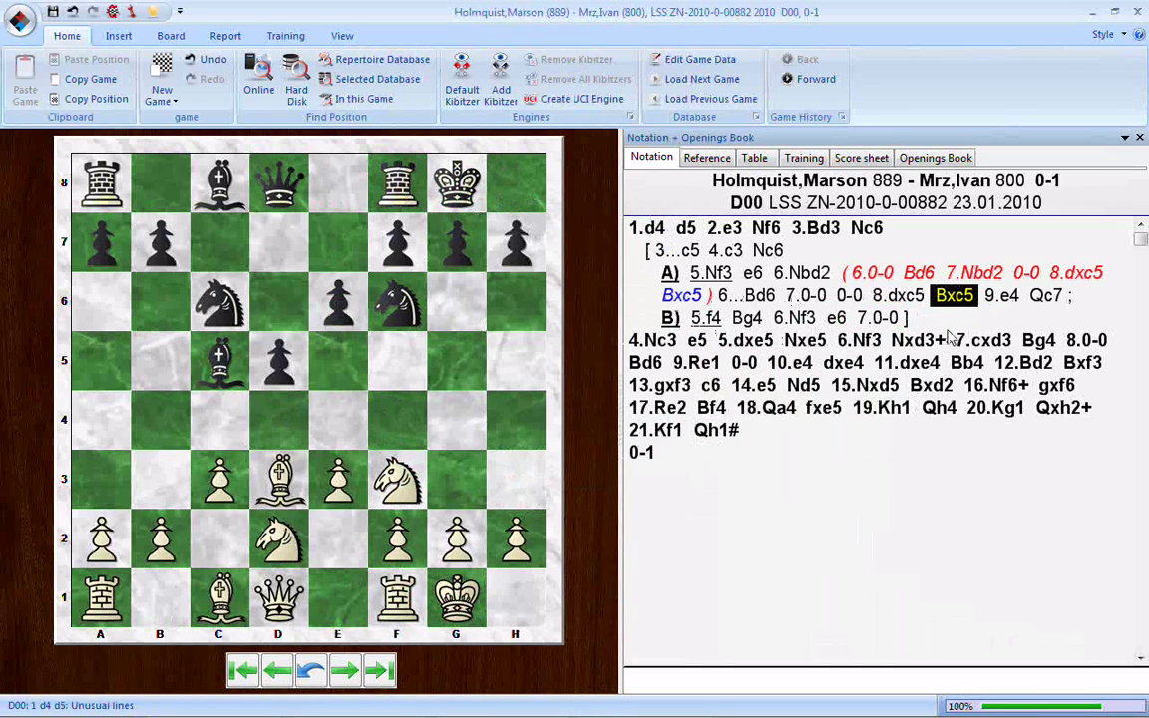
Step: Review the book's ninth-move candidates after 8...Bxc5 alongside the annotated game notation
click(936, 158)
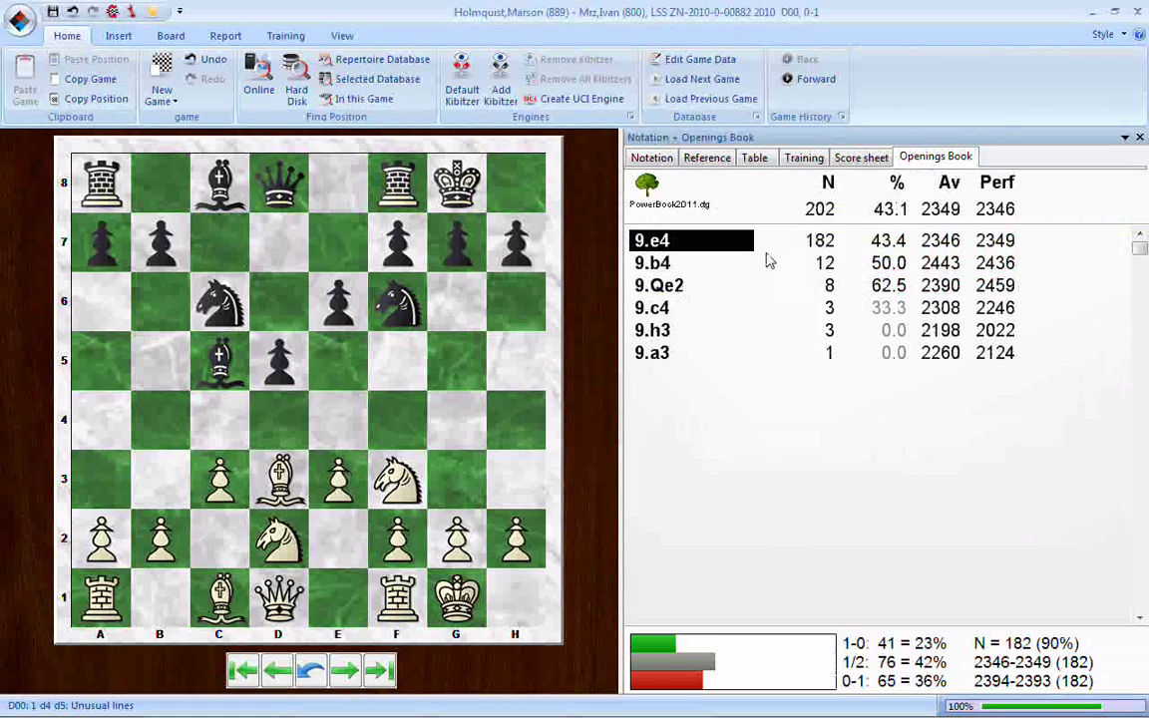
click(652, 157)
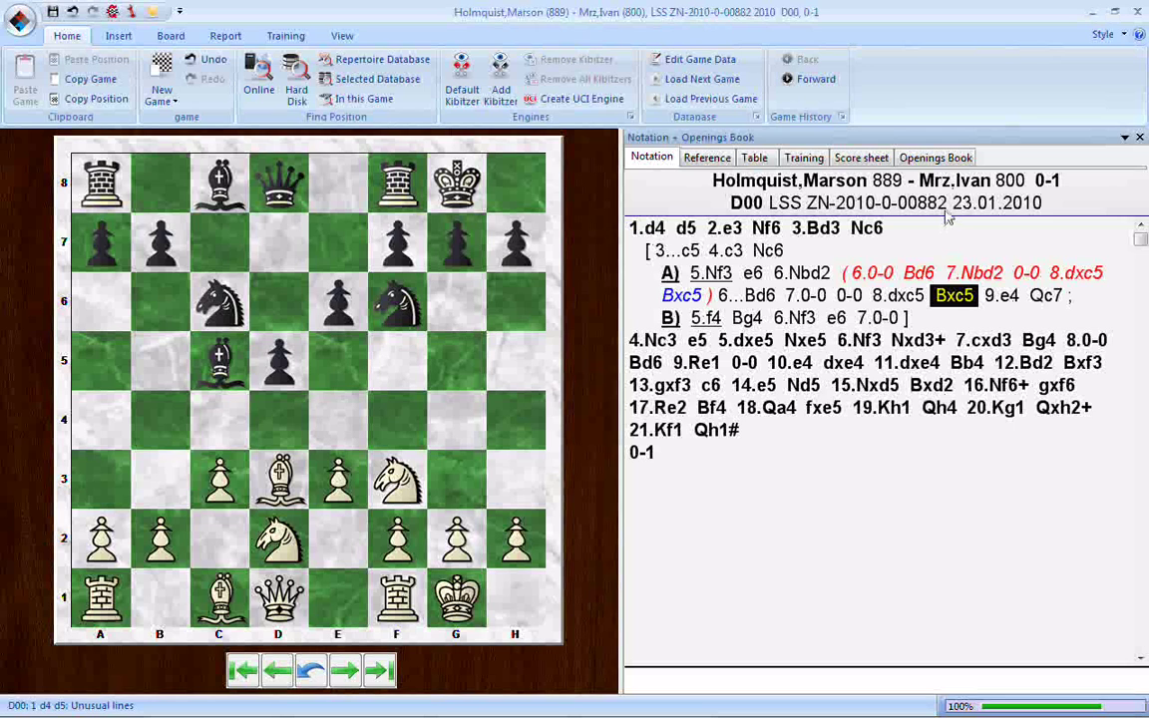
click(943, 160)
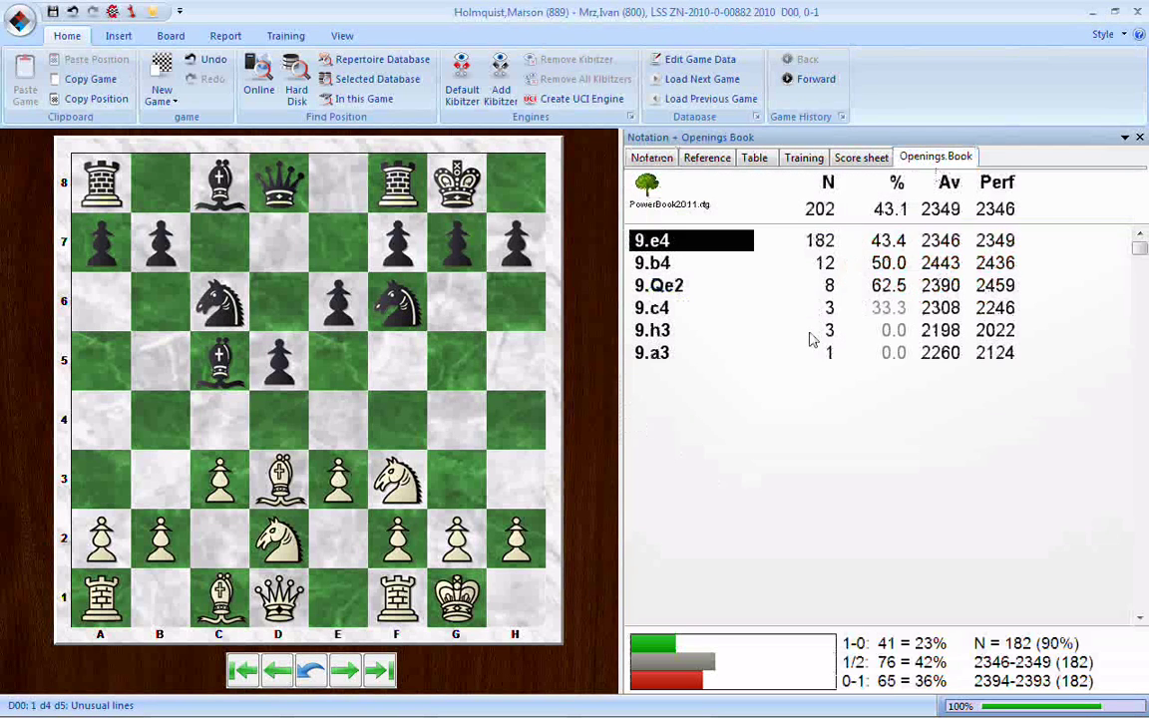
click(20, 20)
mouse_move(60, 103)
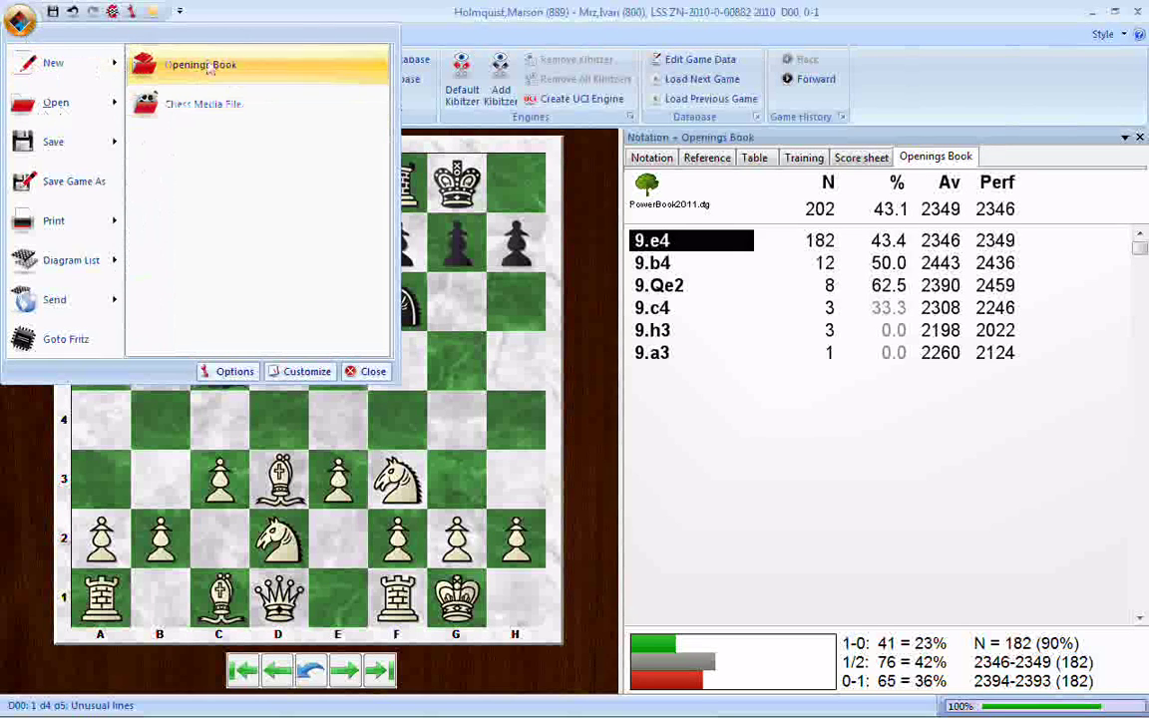
click(409, 45)
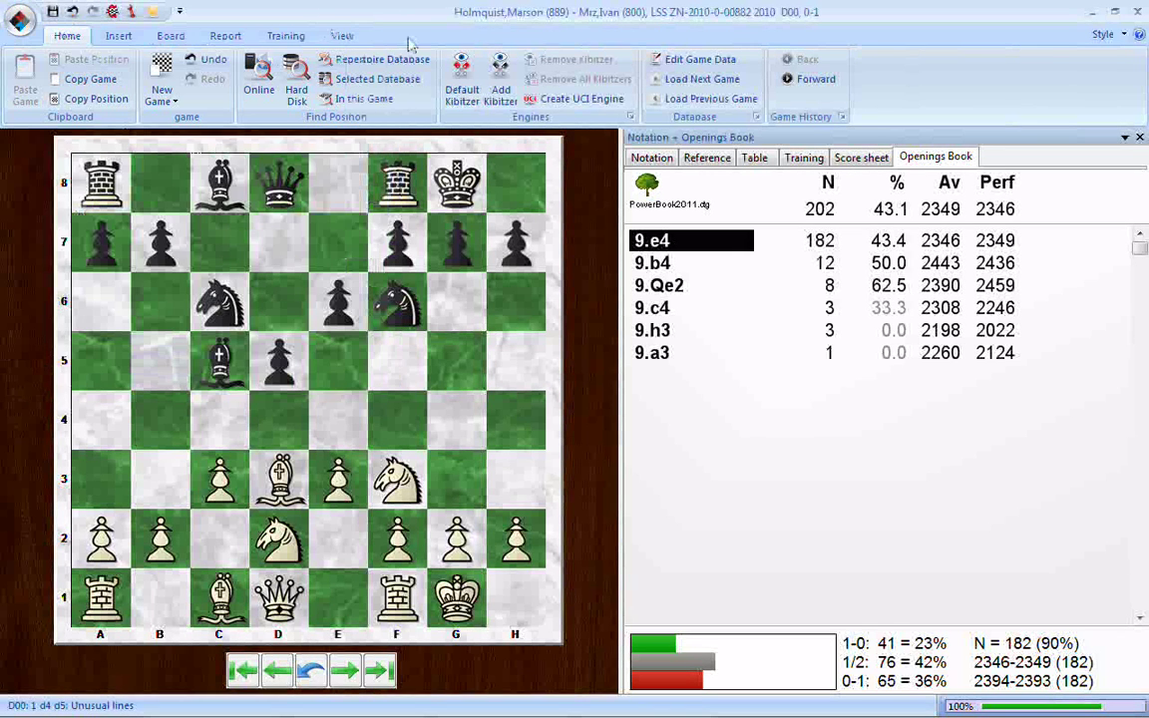
Step: Return to the game notation, select 5.f4, and replace the stored database game with the annotated version, including the annotator's name
click(653, 159)
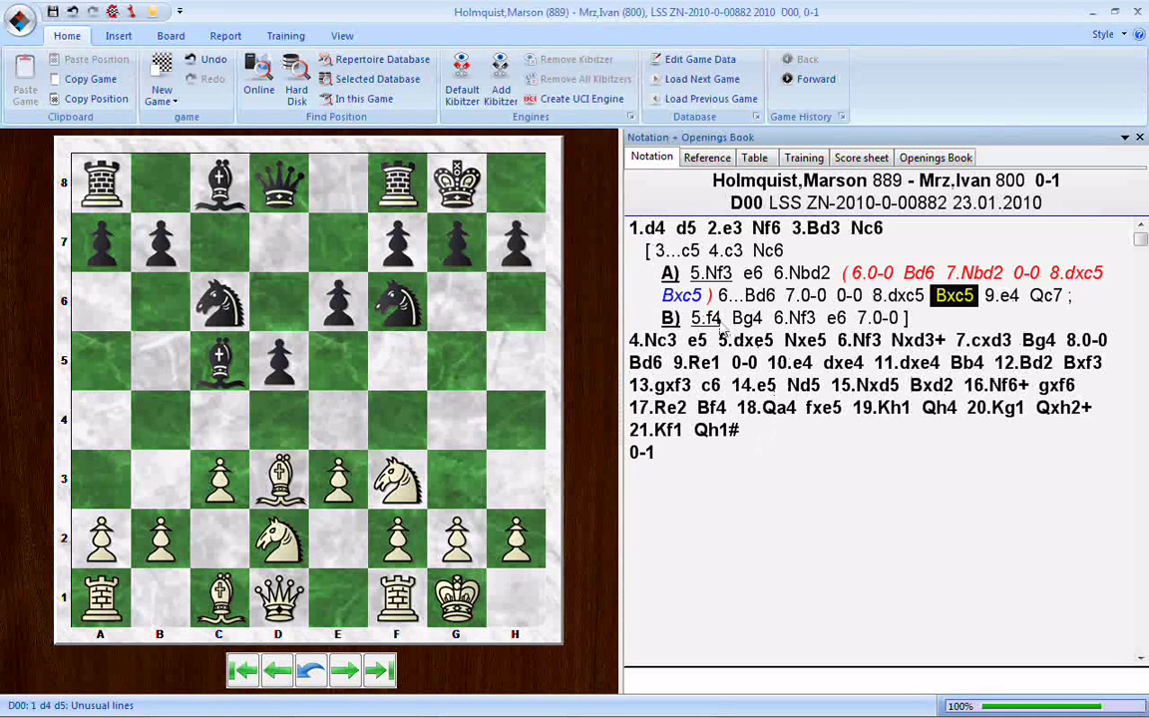
click(716, 323)
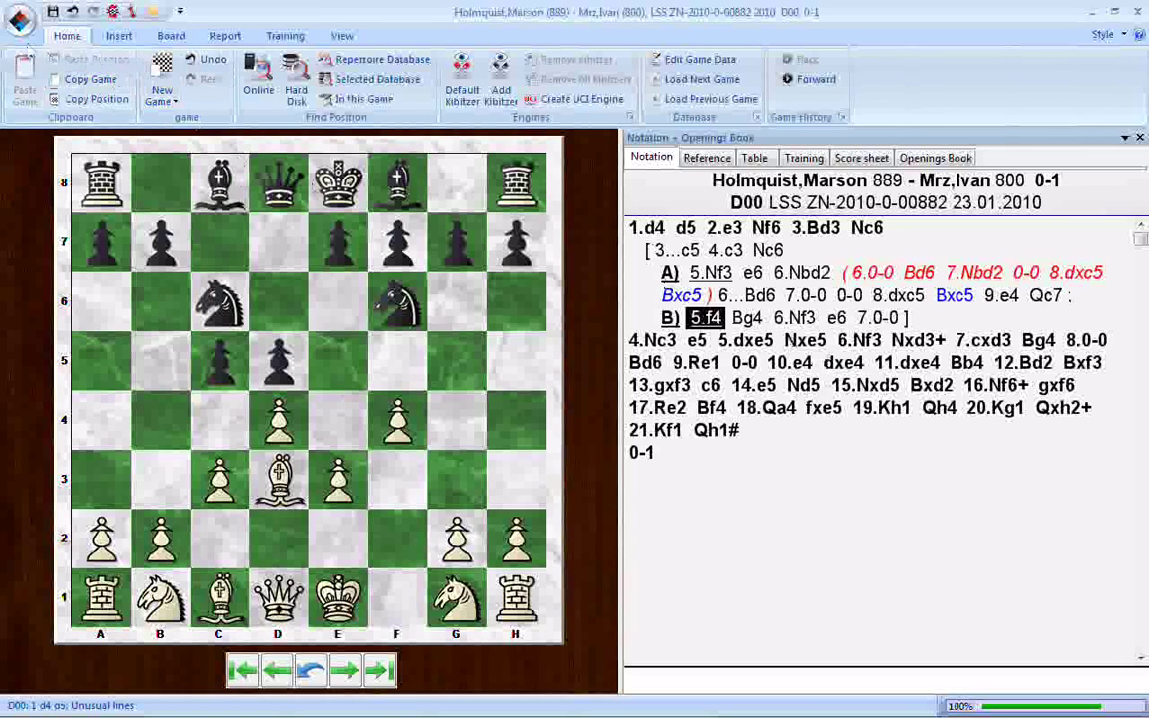
click(23, 27)
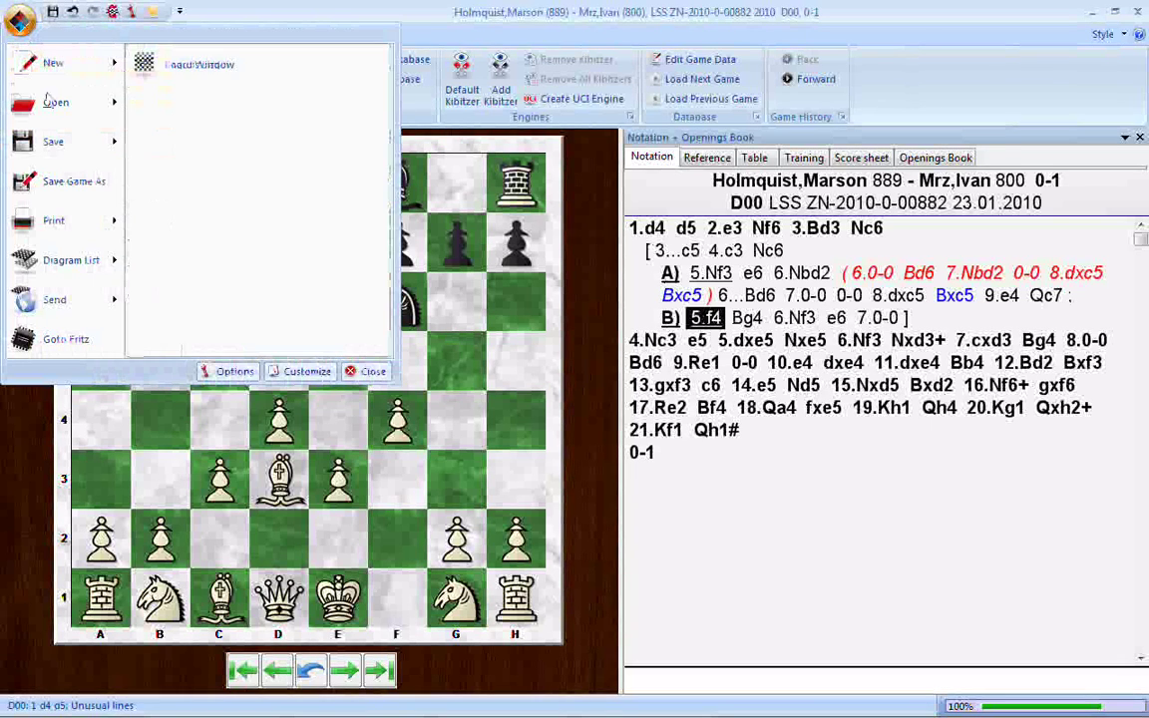
mouse_move(49, 142)
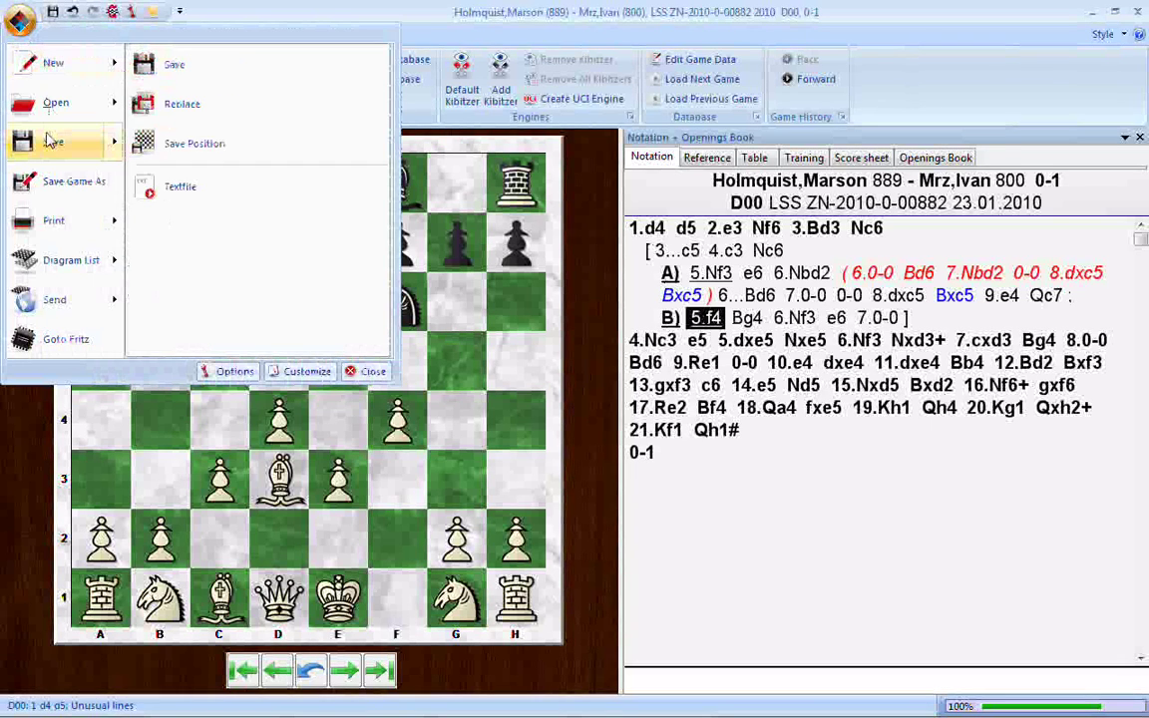
click(190, 106)
click(595, 489)
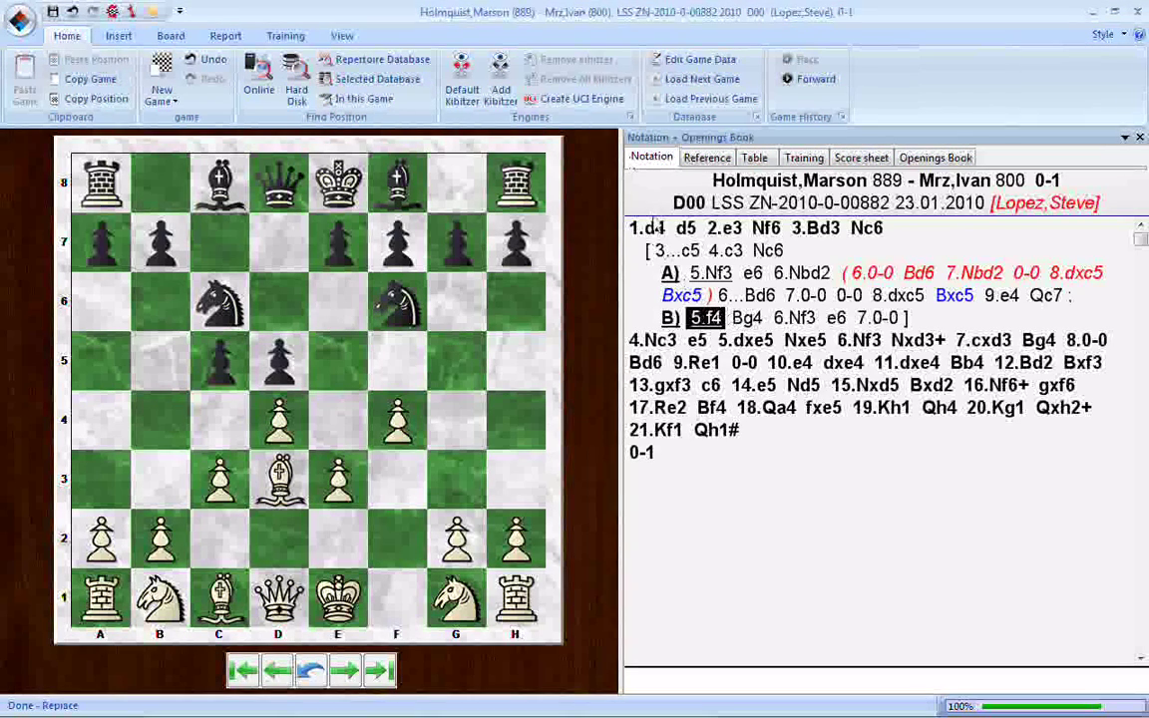
Step: Review the replaced game on the board at 2.e3 and at the marked 8...Bxc5 moves of both variations
click(686, 228)
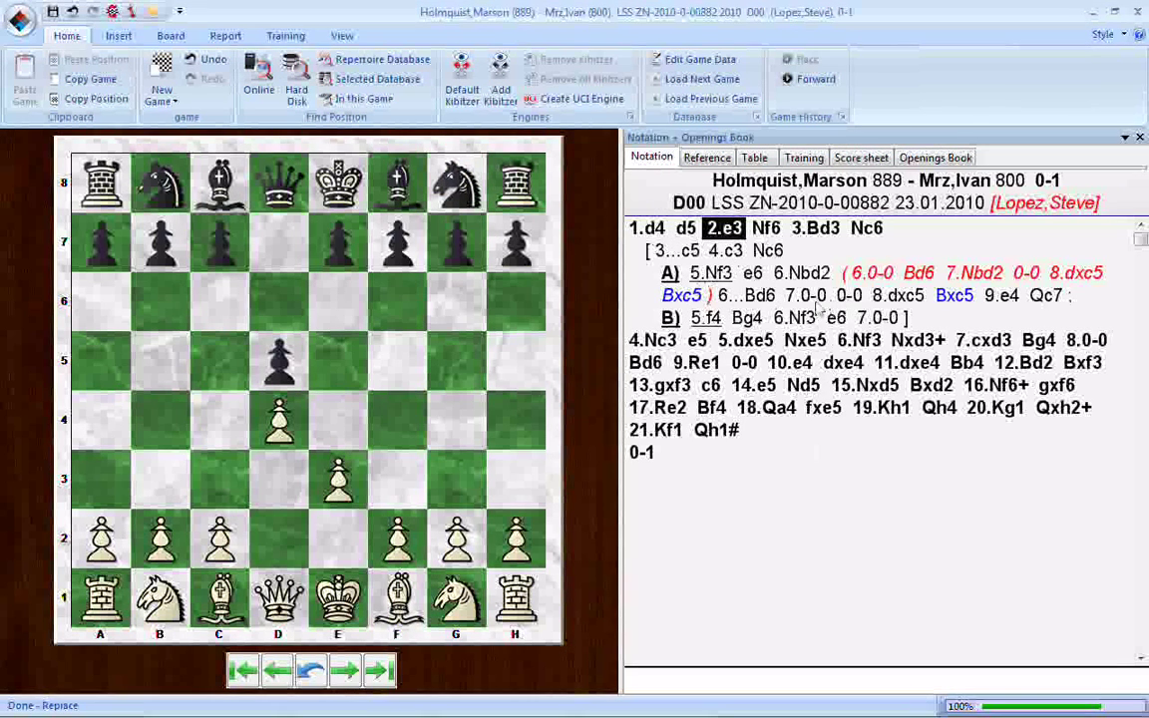
click(683, 296)
click(949, 297)
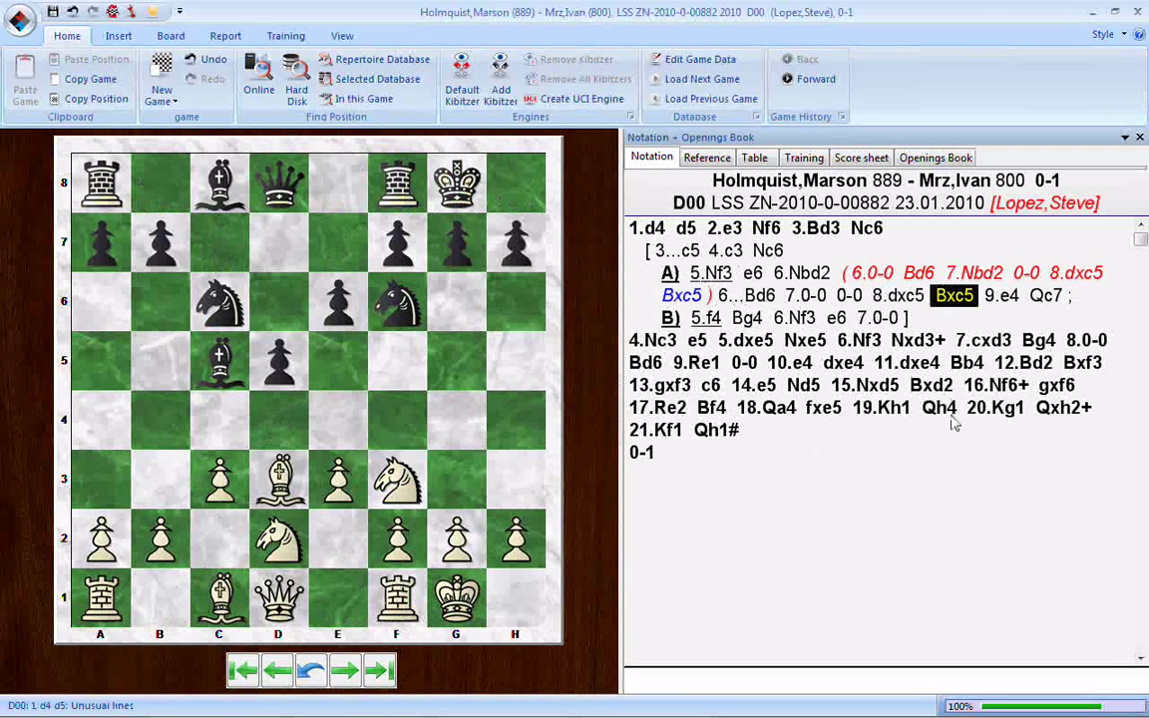